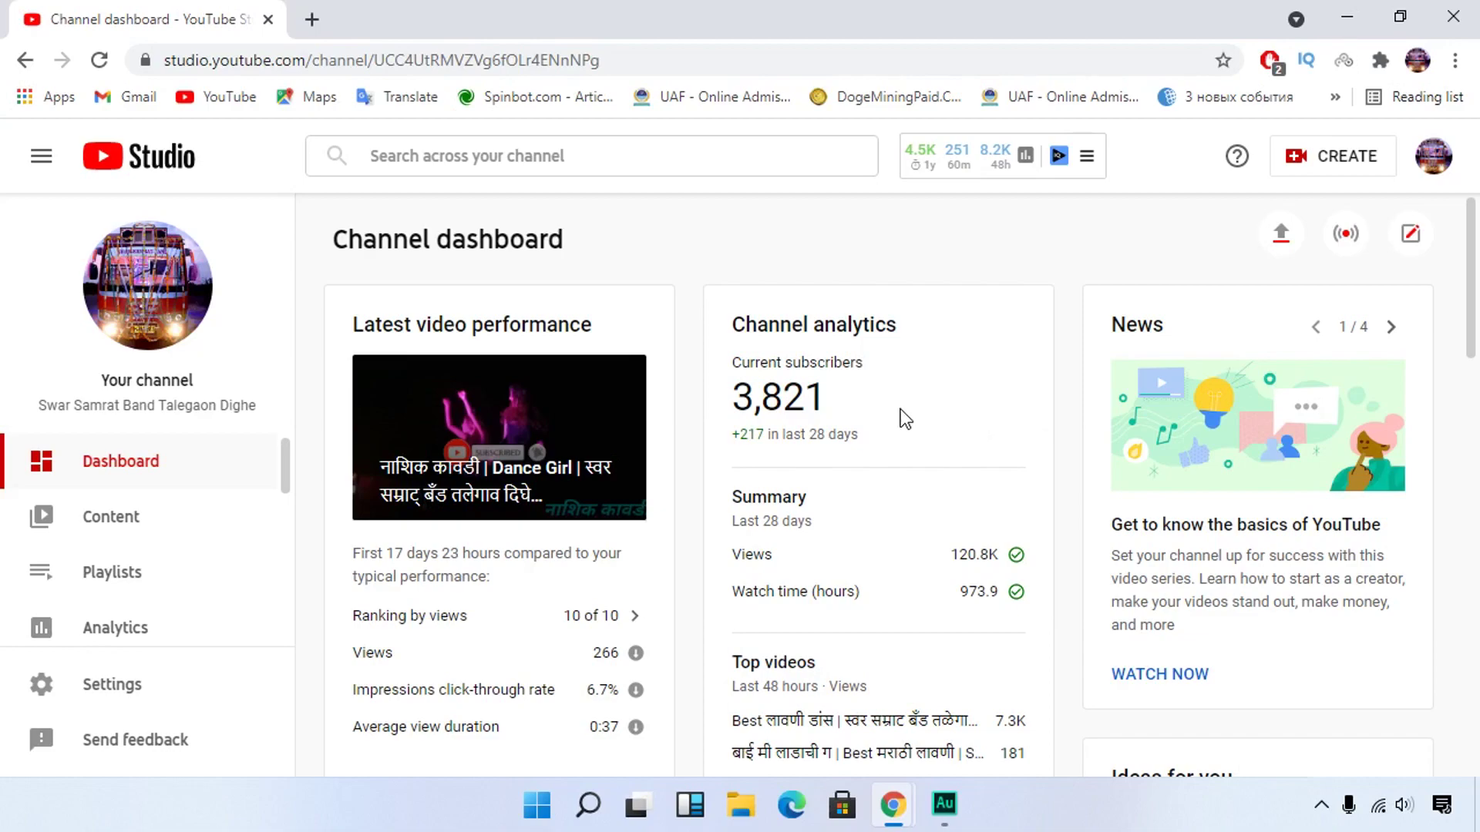
Show the channel's uploaded content and open the details of the two newest videos in separate new tabs.
{"action": "left_click", "coordinate": [122, 525]}
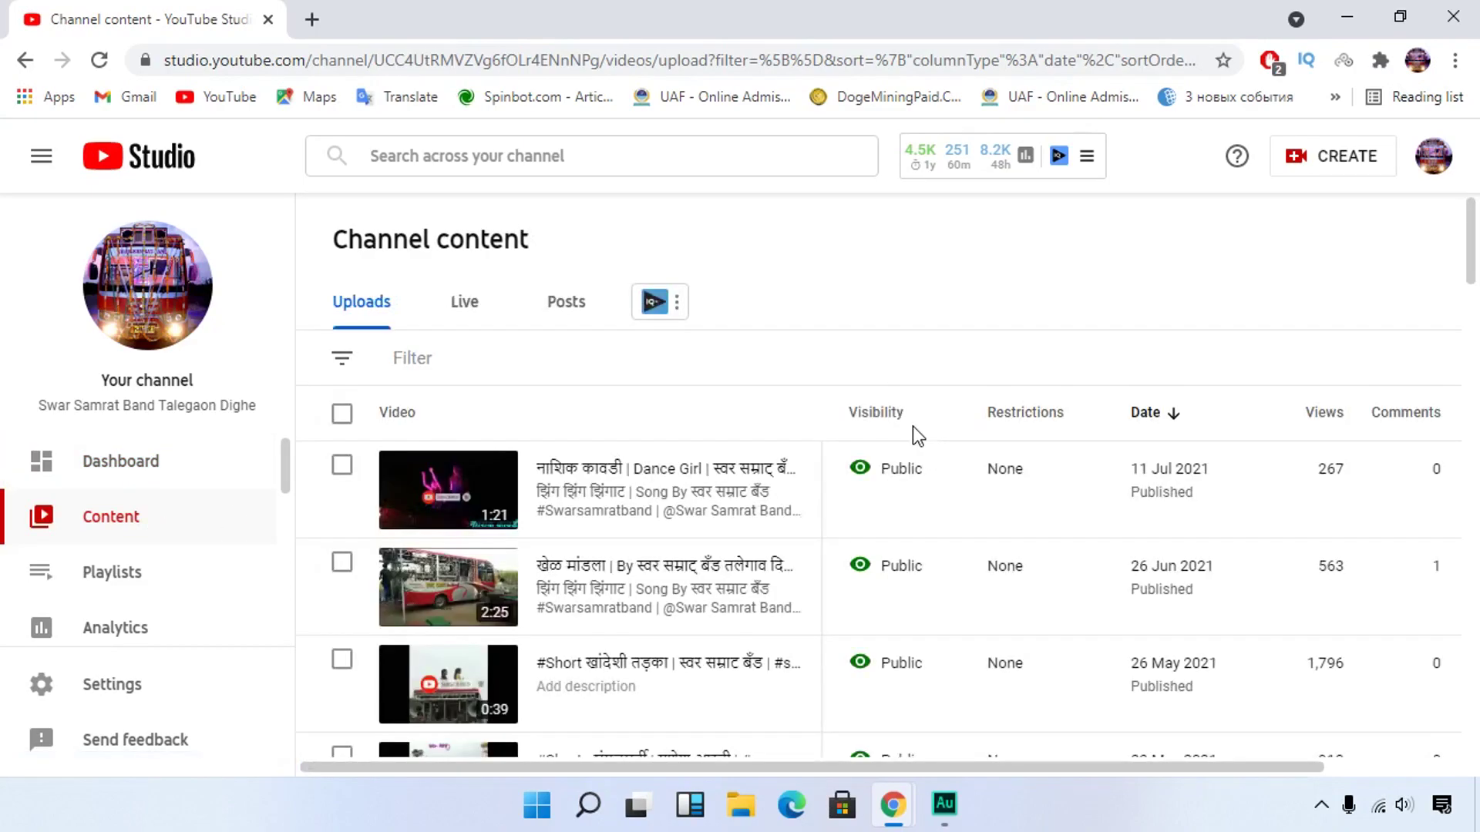
{"action": "mouse_move", "coordinate": [1020, 414]}
{"action": "right_click", "coordinate": [451, 484]}
{"action": "left_click", "coordinate": [515, 42]}
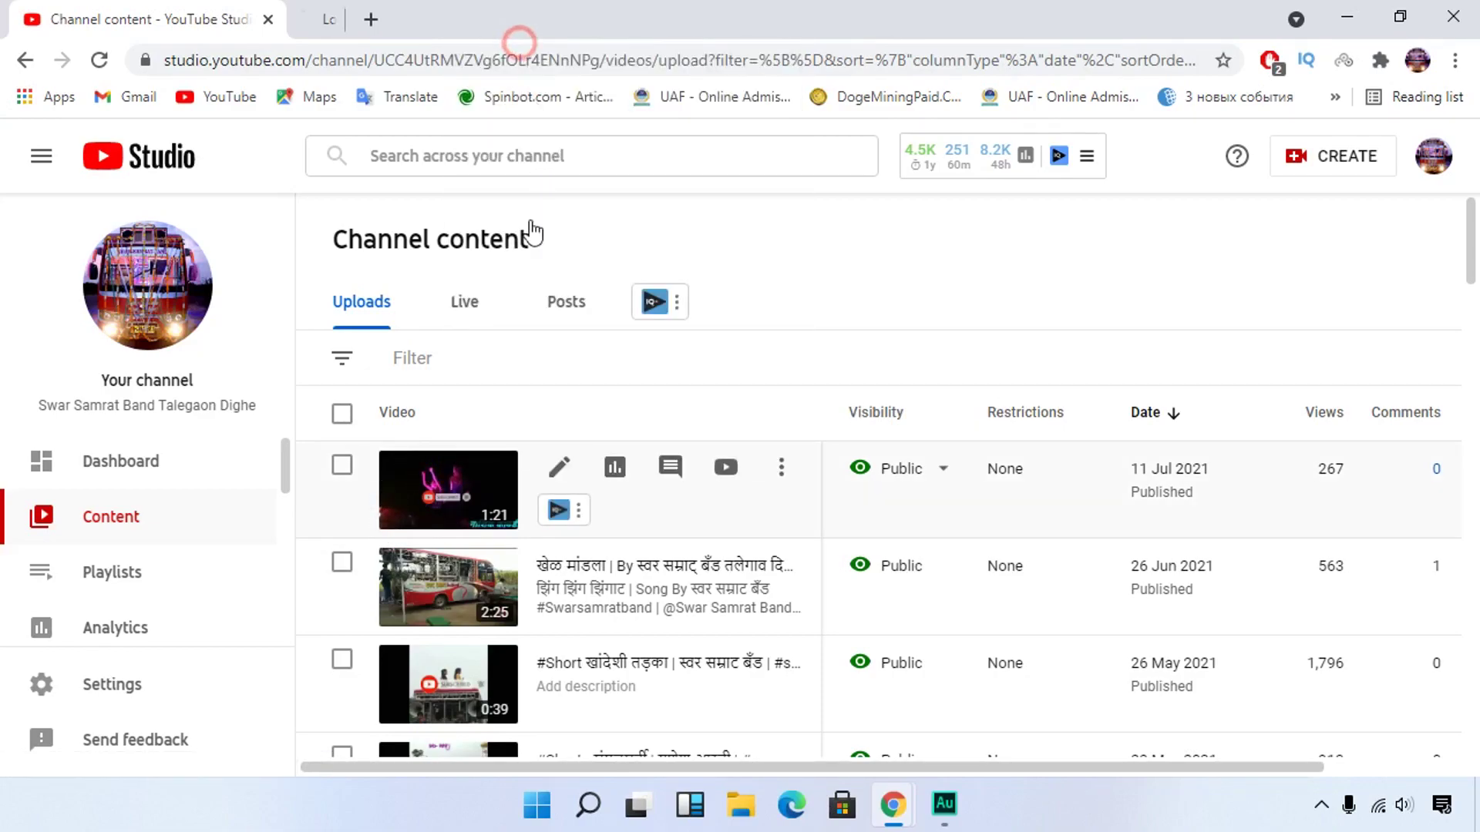
{"action": "right_click", "coordinate": [437, 621]}
{"action": "left_click", "coordinate": [526, 193]}
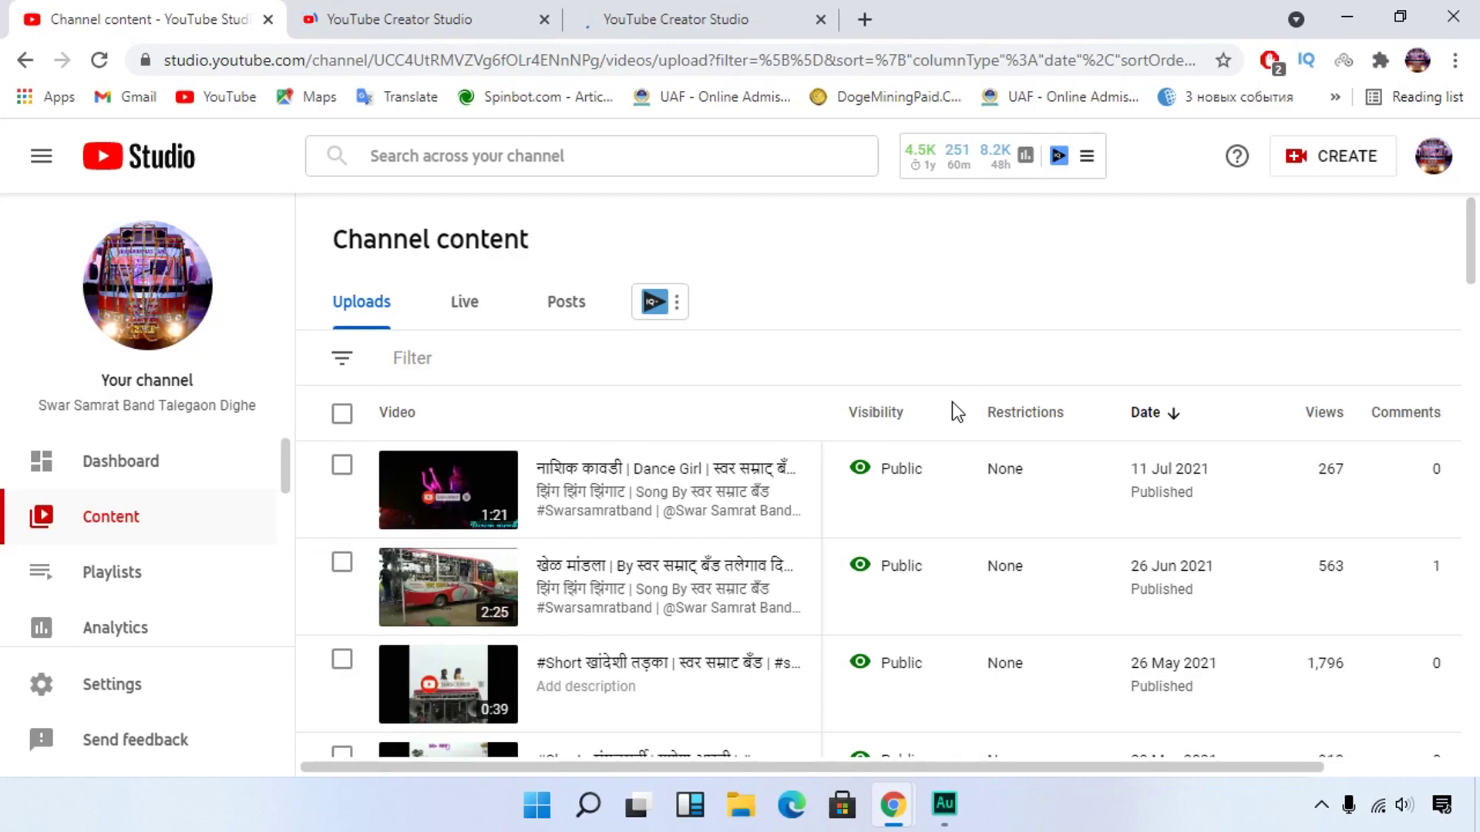
{"action": "mouse_move", "coordinate": [708, 474]}
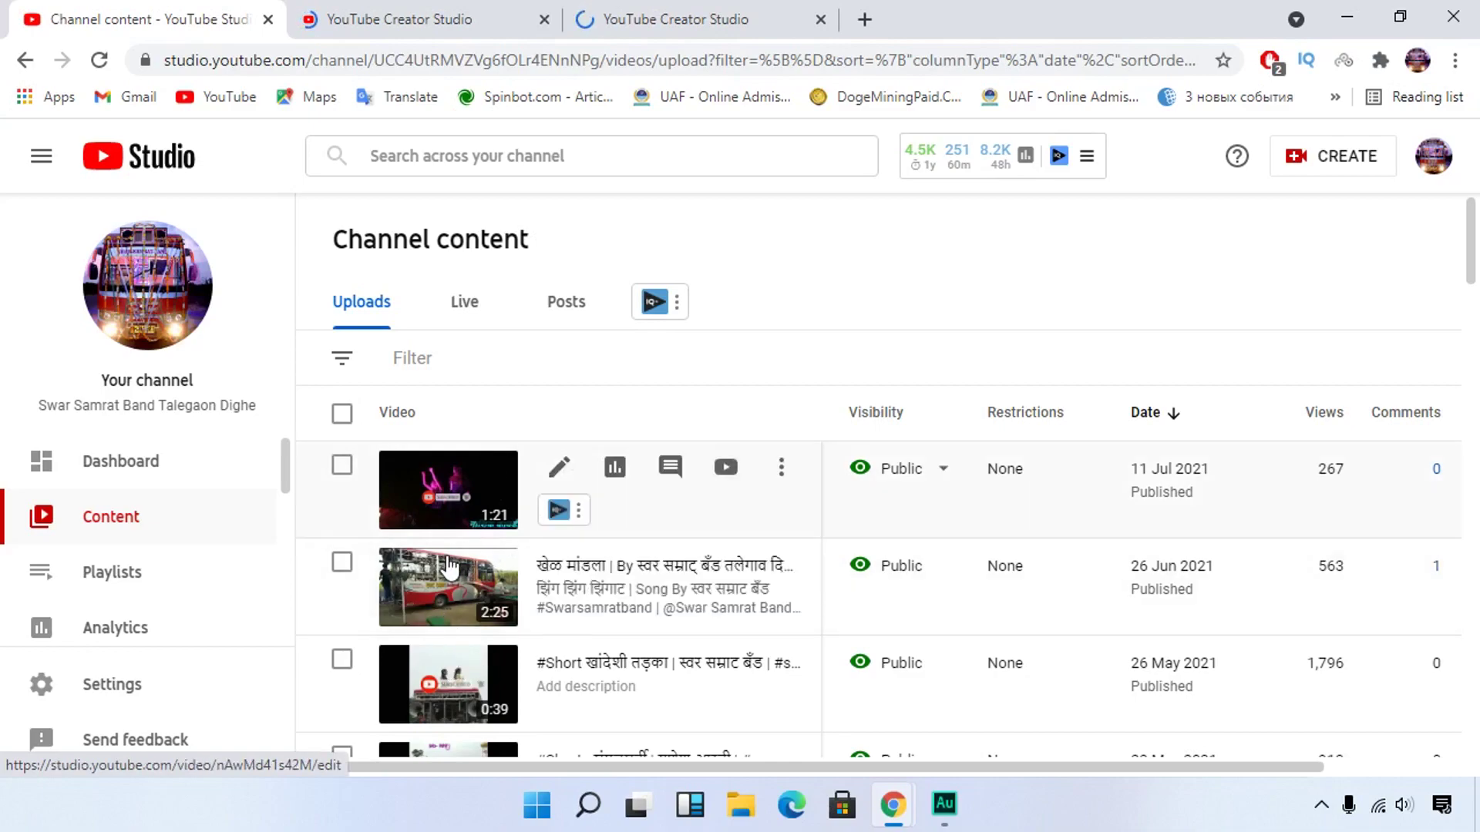
{"action": "mouse_move", "coordinate": [465, 615]}
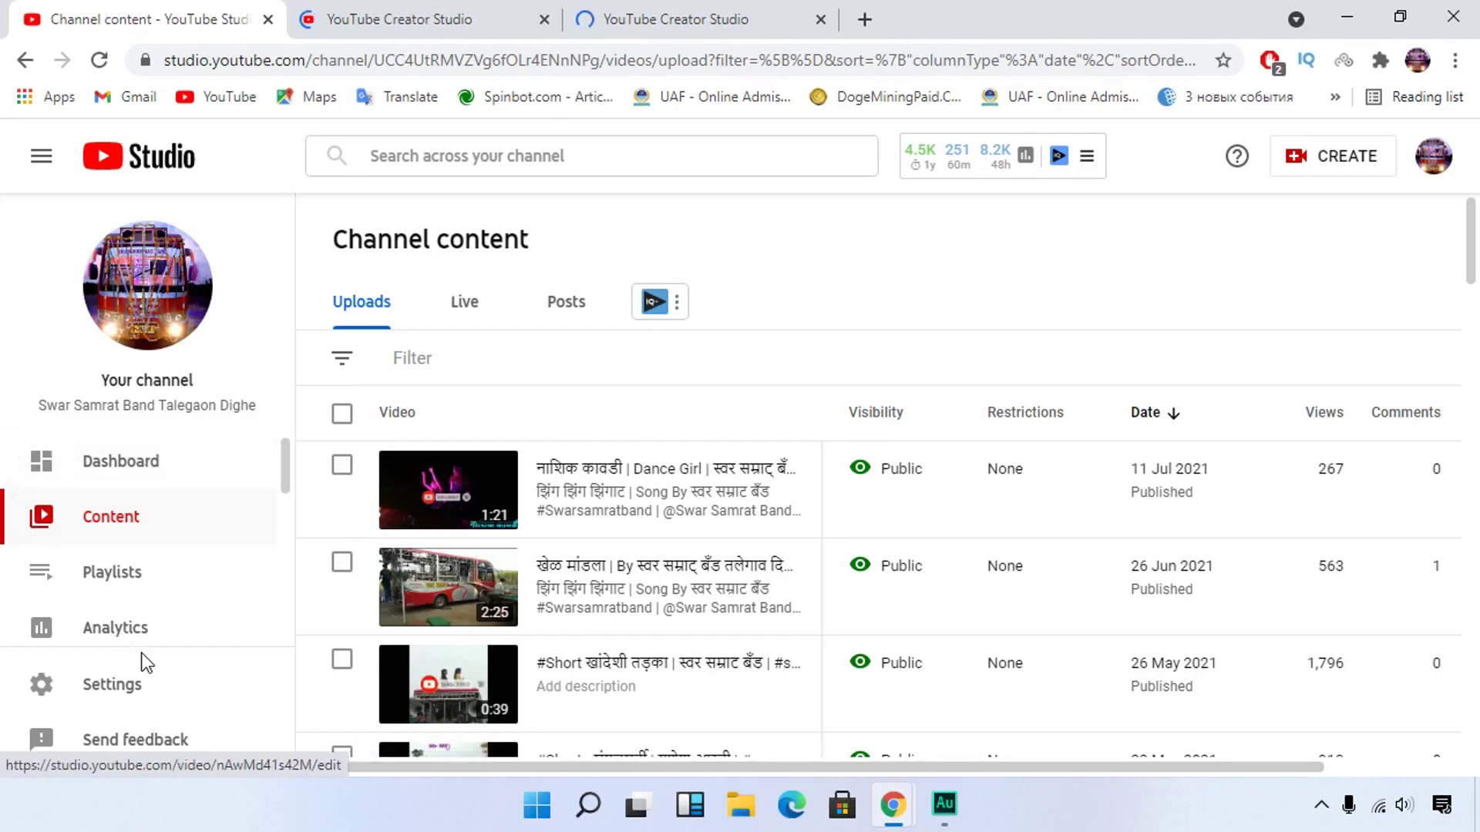
Open the channel analytics and set the reporting period to Last 365 days.
{"action": "left_click", "coordinate": [175, 626]}
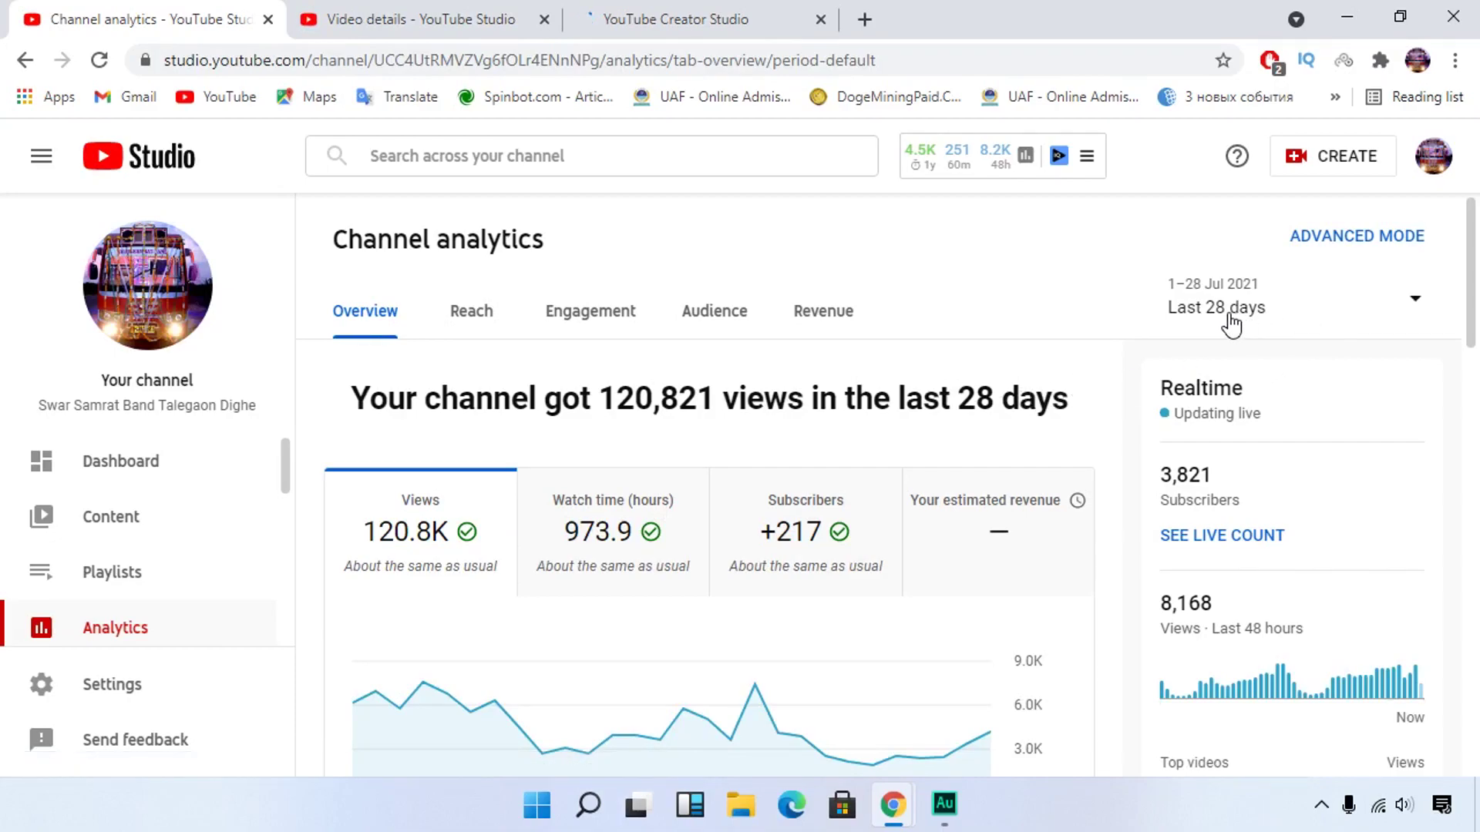
{"action": "left_click", "coordinate": [1349, 303]}
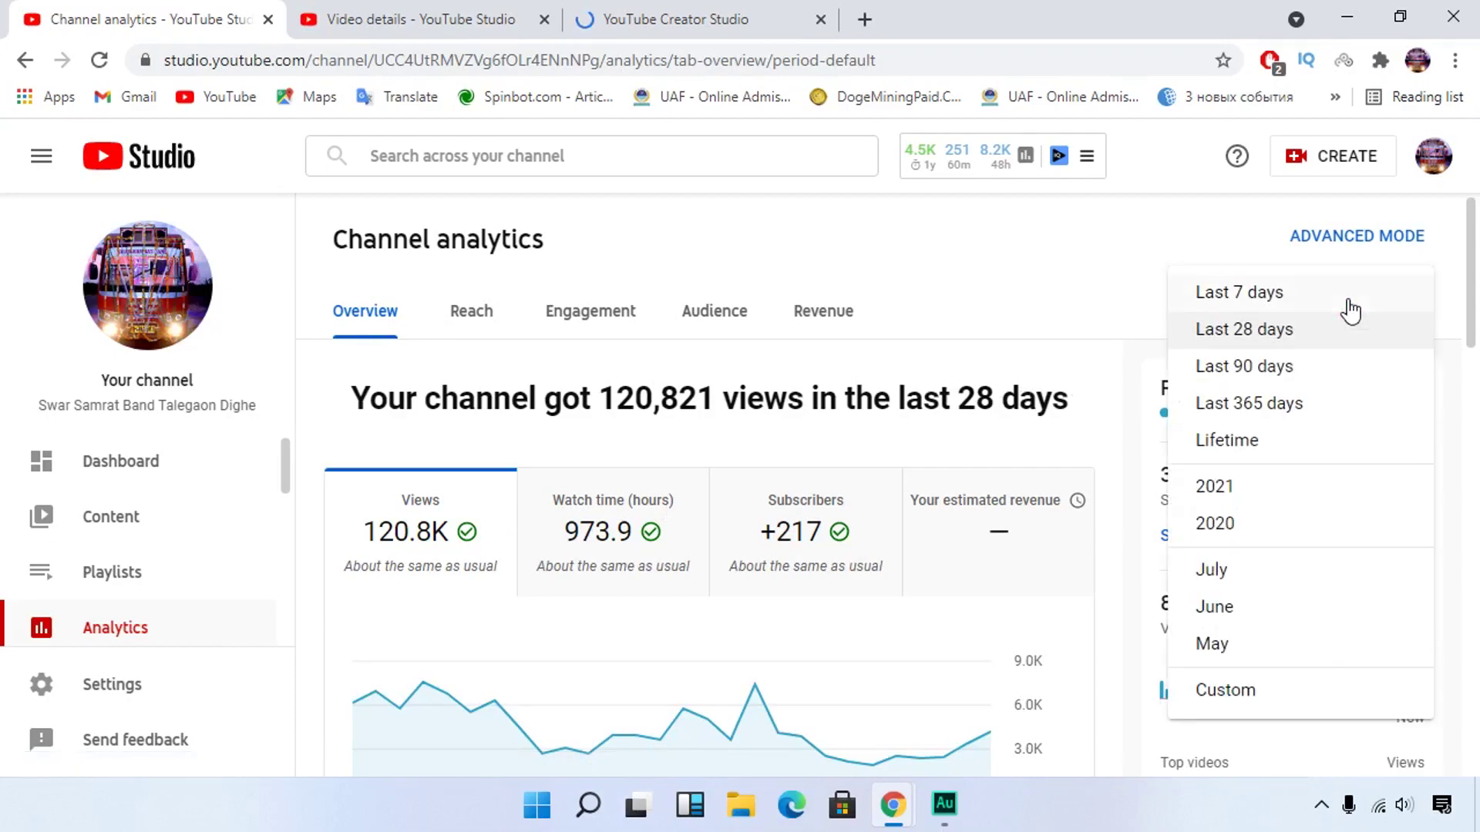
{"action": "left_click", "coordinate": [1302, 407]}
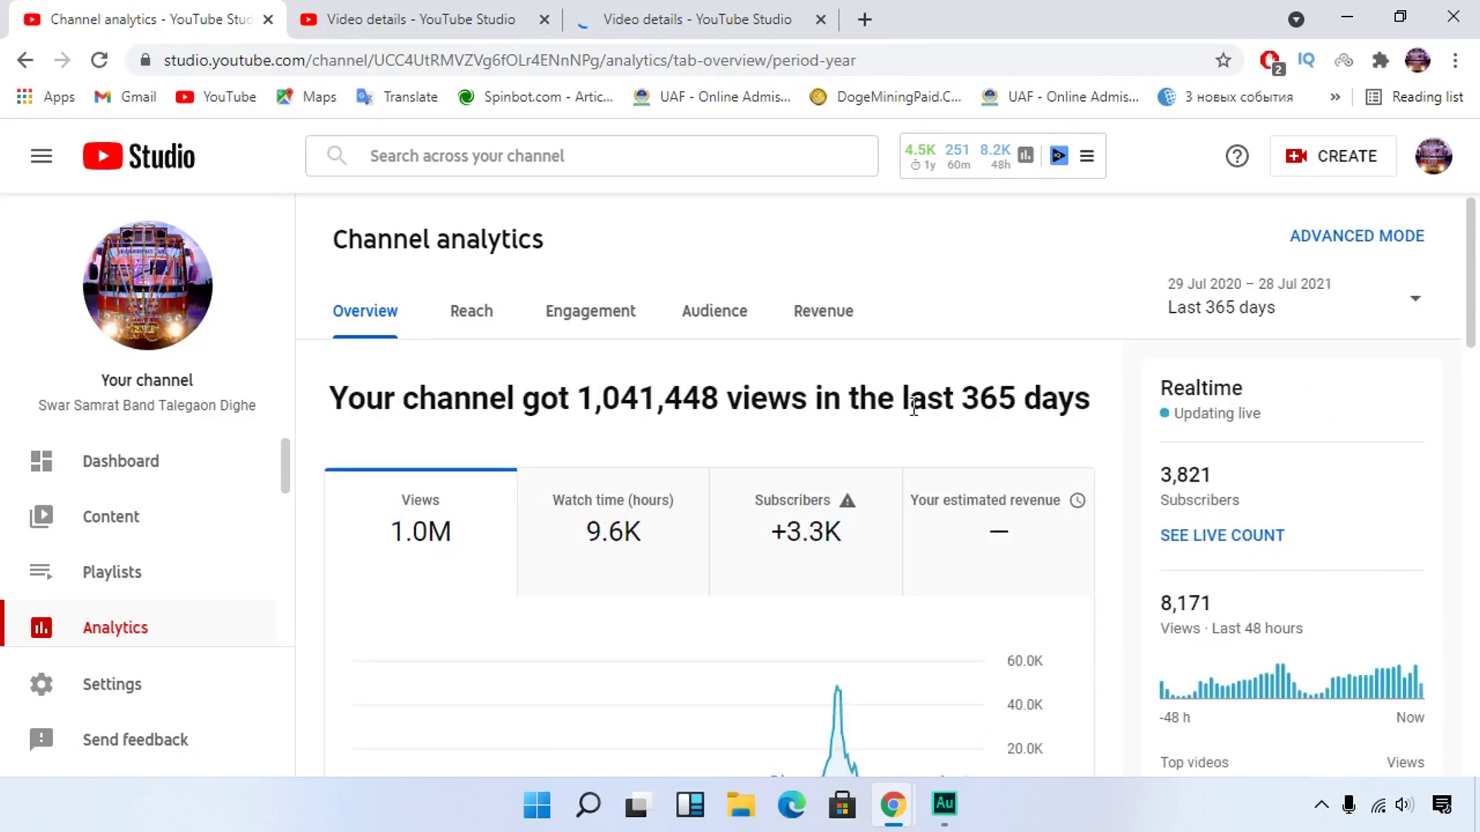
Open the two most-viewed videos of the period in separate new tabs and review the rest of the top videos list.
{"action": "scroll", "coordinate": [1000, 377], "scroll_direction": "down", "scroll_amount": 3}
{"action": "scroll", "coordinate": [1001, 378], "scroll_direction": "down", "scroll_amount": 5}
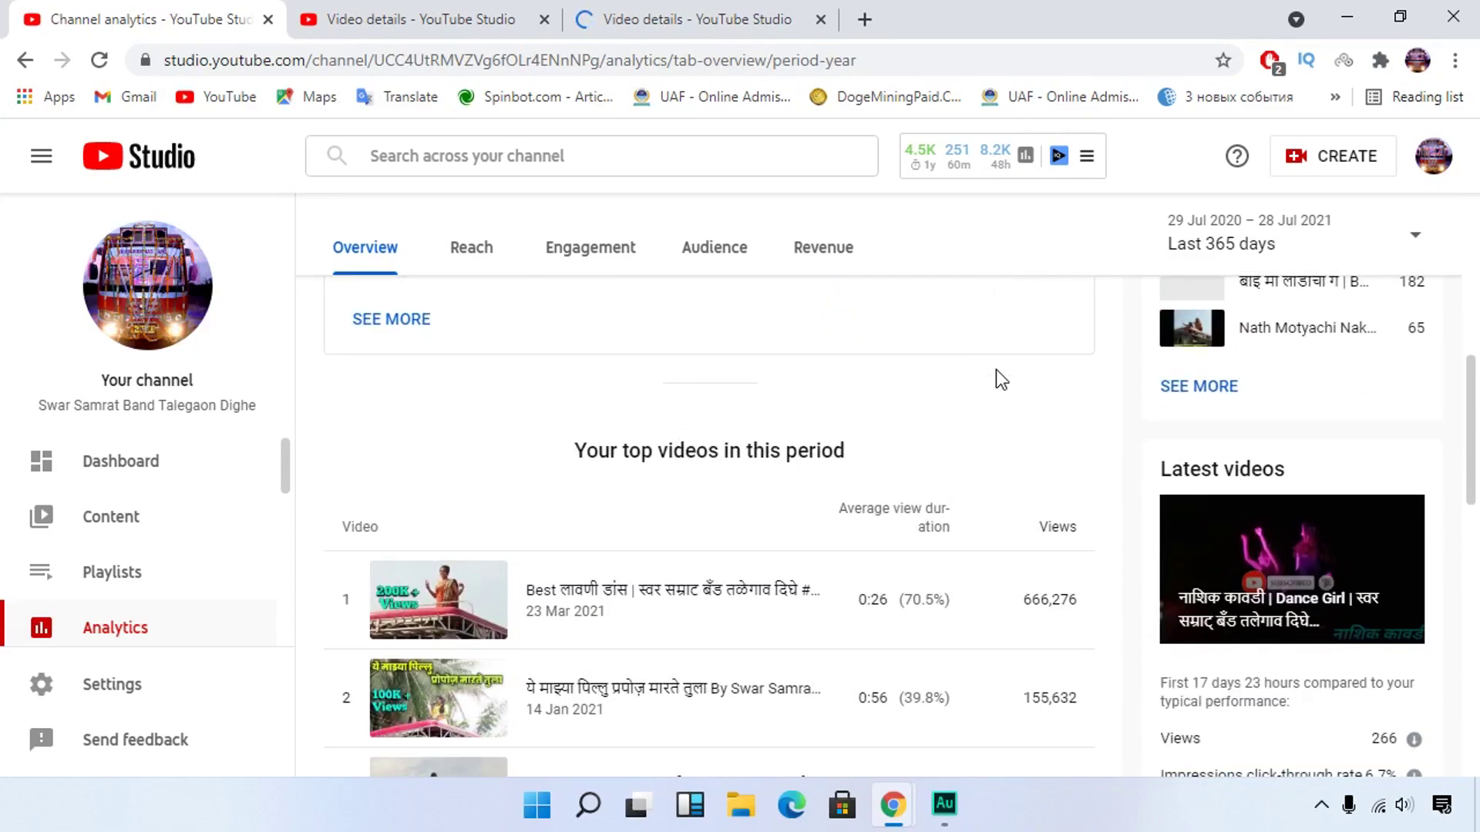
{"action": "scroll", "coordinate": [995, 370], "scroll_direction": "down", "scroll_amount": 1}
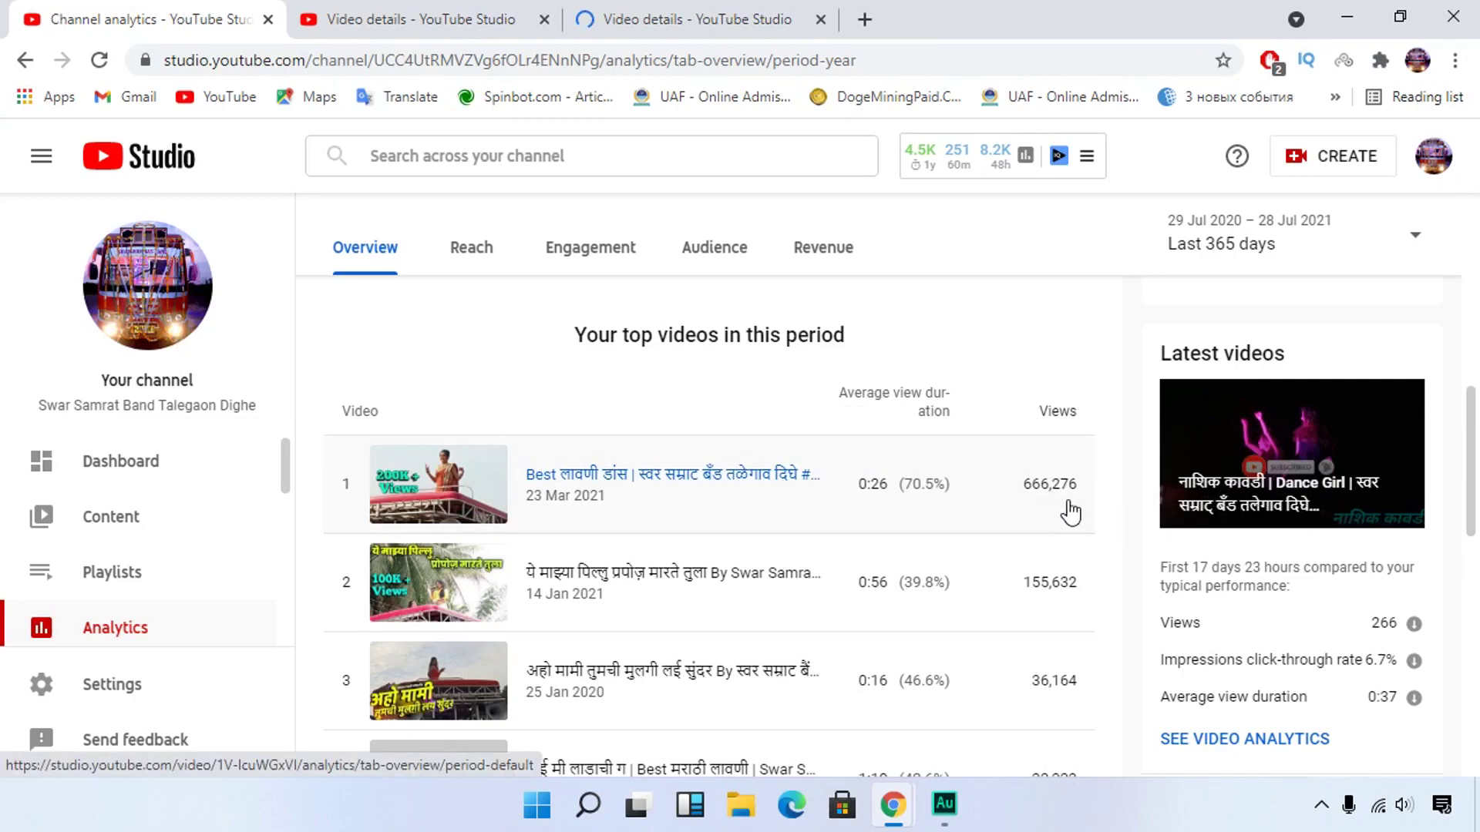
{"action": "right_click", "coordinate": [444, 495]}
{"action": "left_click", "coordinate": [614, 68]}
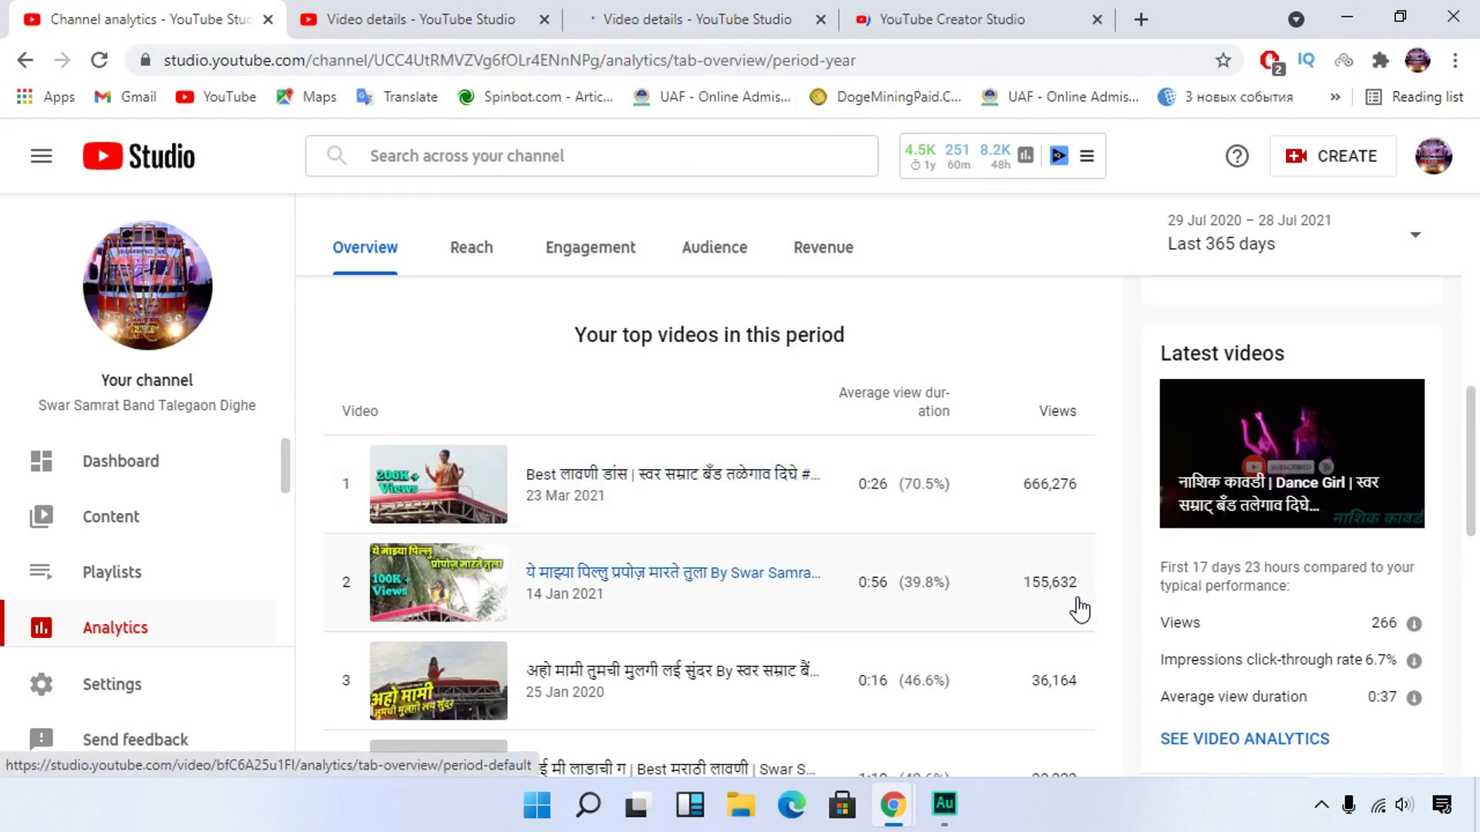
{"action": "right_click", "coordinate": [426, 590]}
{"action": "left_click", "coordinate": [594, 161]}
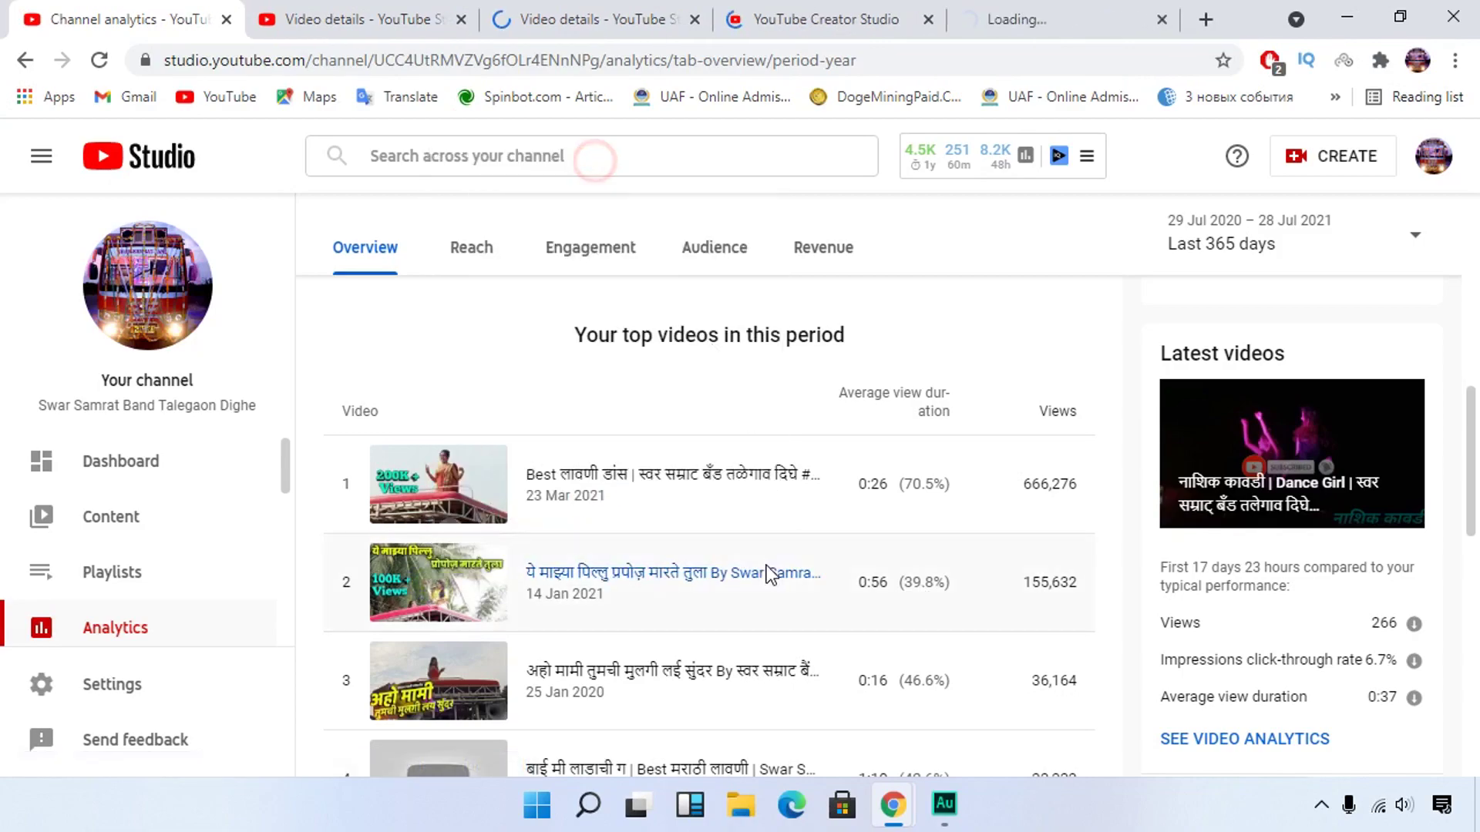
{"action": "scroll", "coordinate": [768, 575], "scroll_direction": "down", "scroll_amount": 5}
{"action": "scroll", "coordinate": [769, 575], "scroll_direction": "down", "scroll_amount": 2}
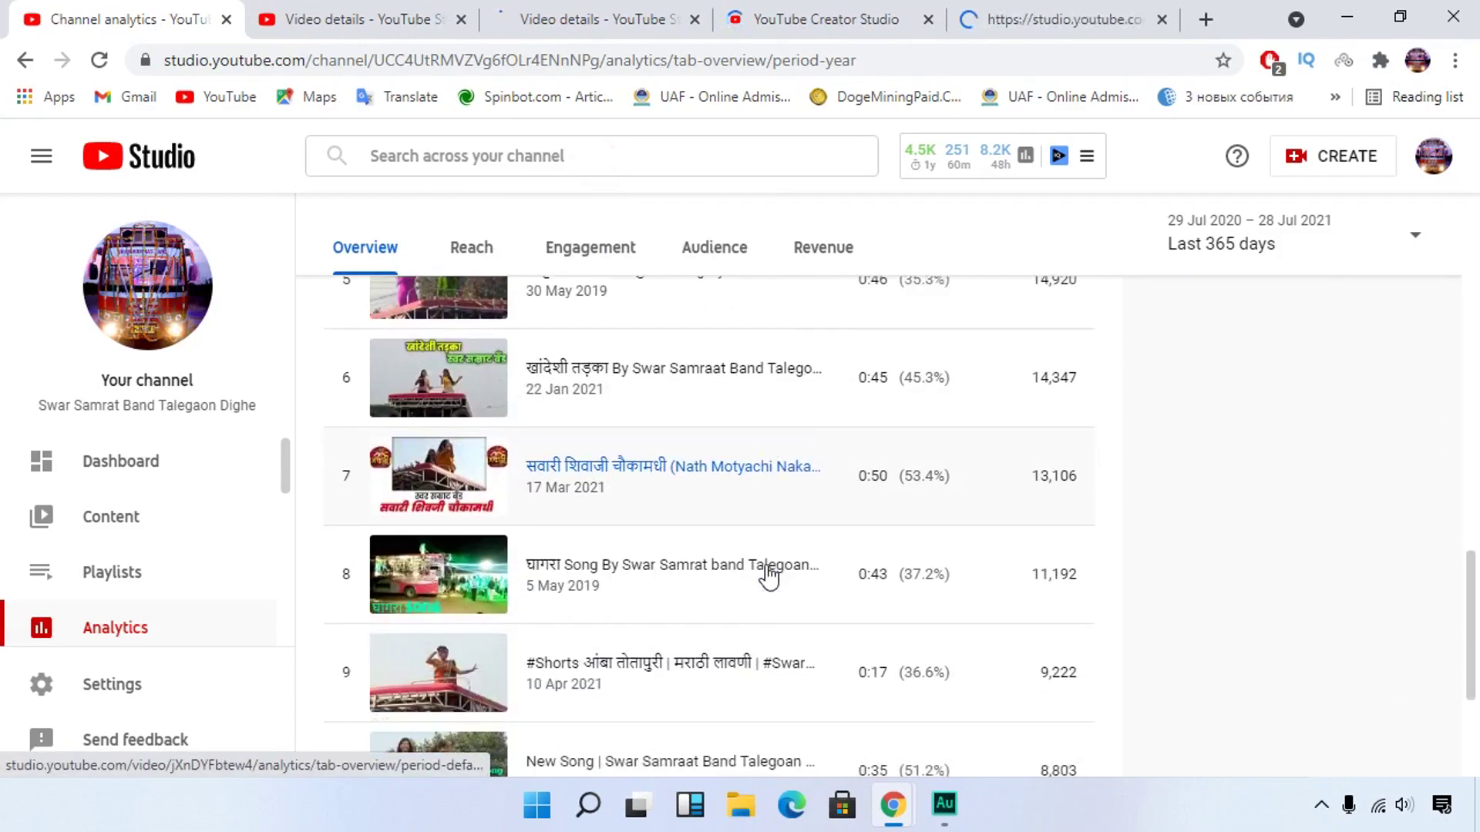
{"action": "scroll", "coordinate": [768, 574], "scroll_direction": "down", "scroll_amount": 3}
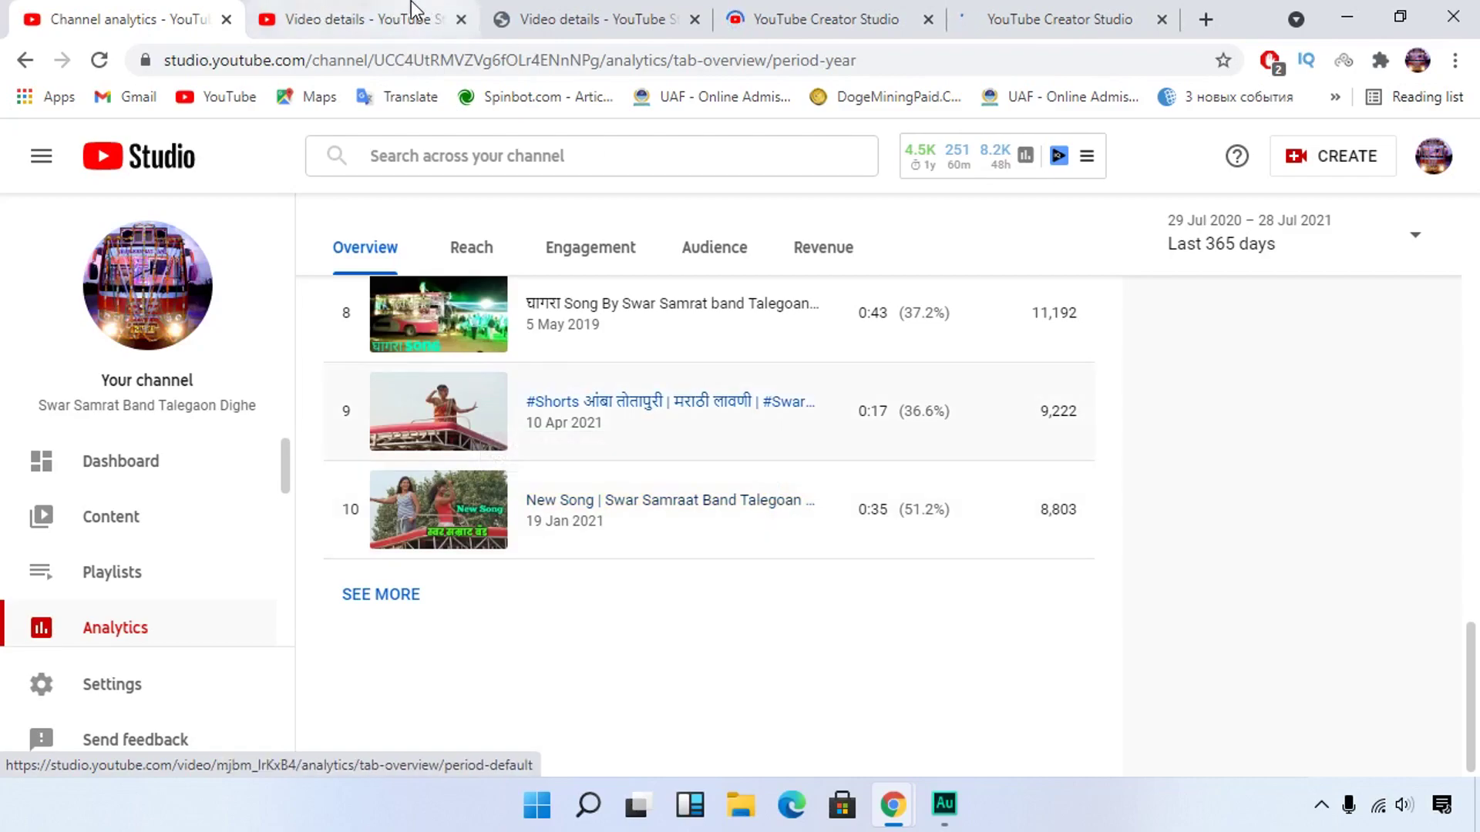
Open the नाशिक कावडी | Dance Girl video in the video editor, preview its opening seconds, and mute the sound.
{"action": "left_click", "coordinate": [375, 10]}
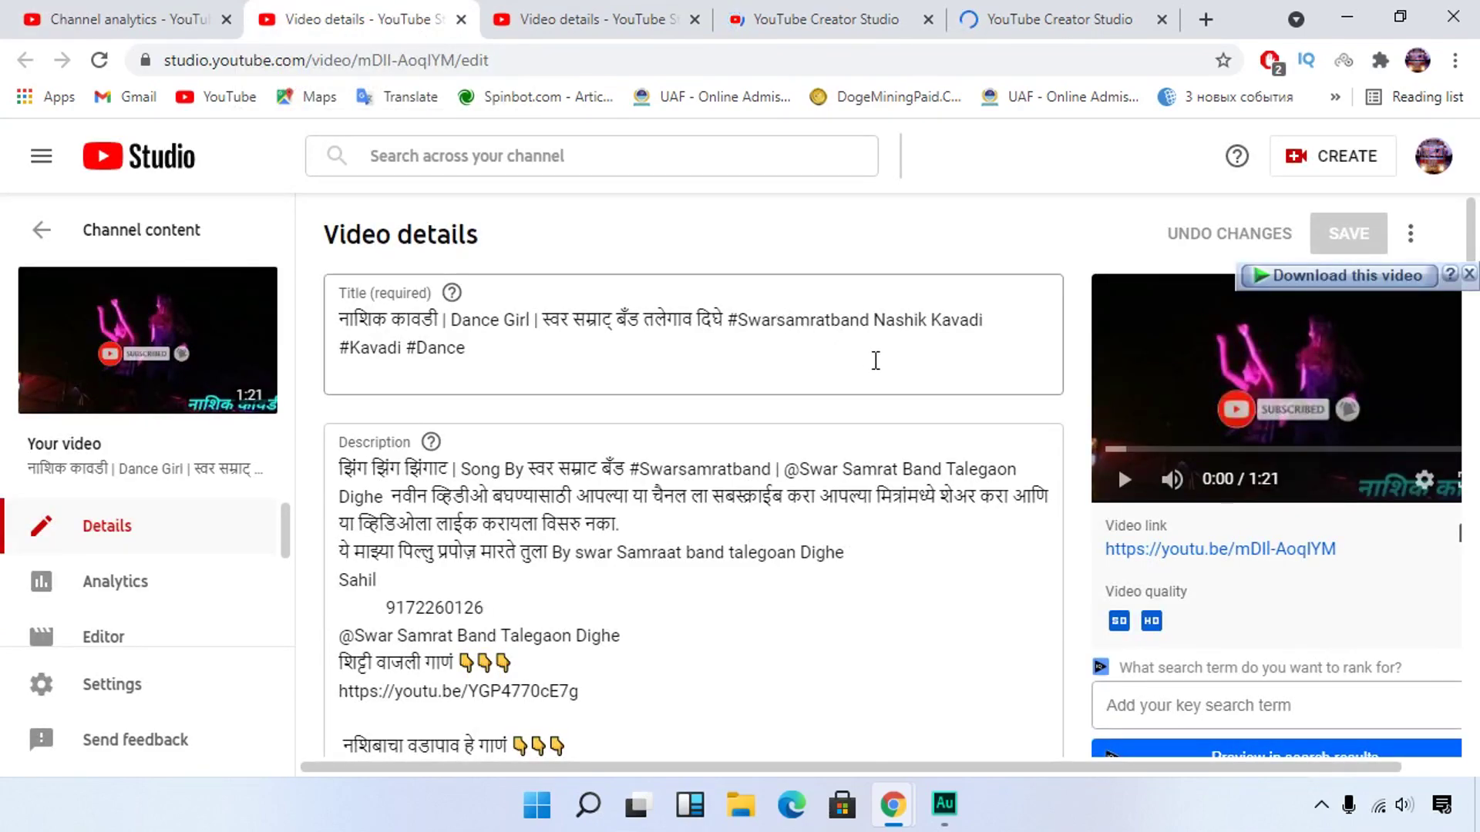
{"action": "left_click", "coordinate": [131, 639]}
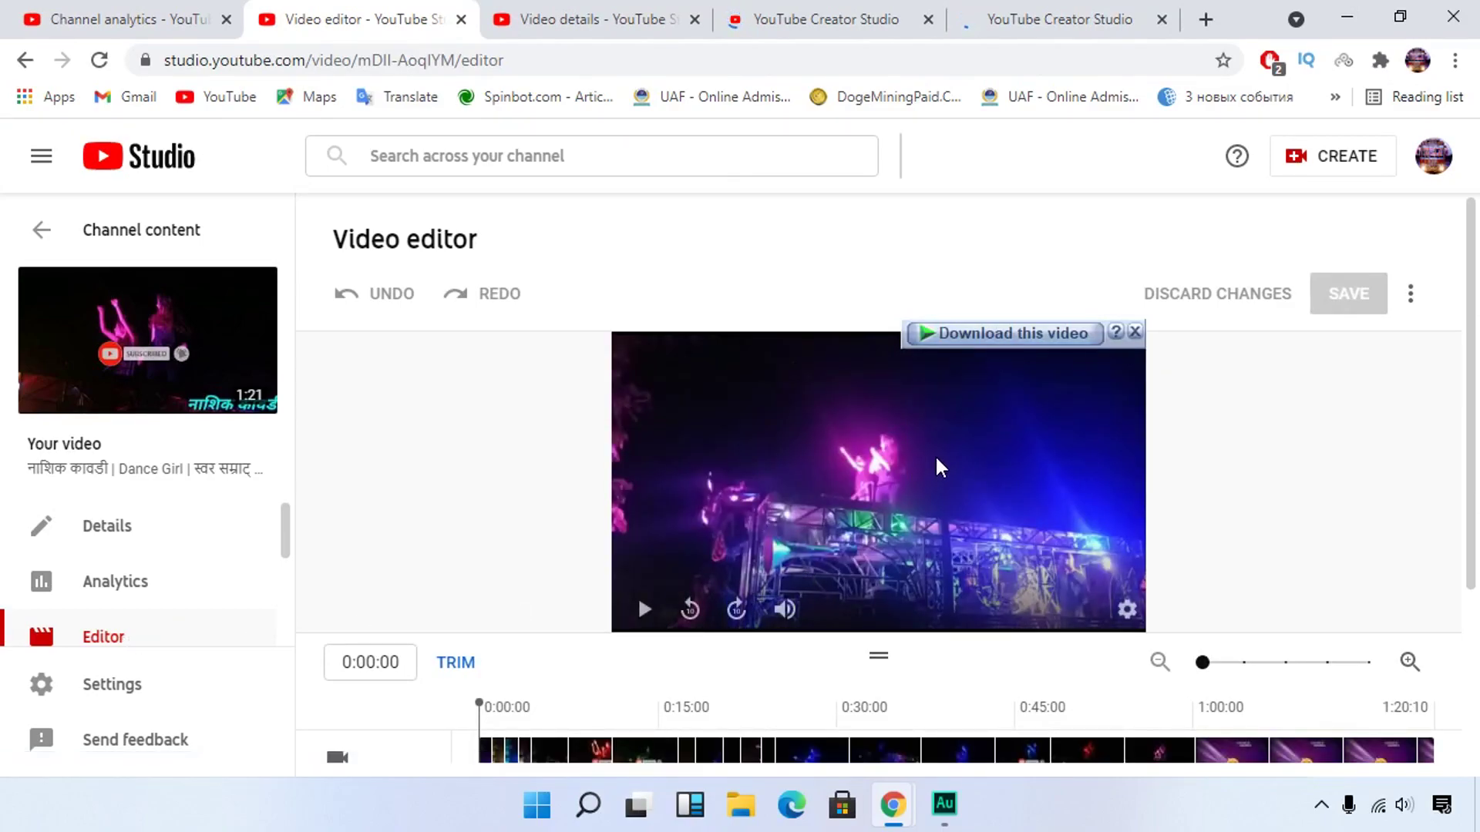
{"action": "mouse_move", "coordinate": [787, 612]}
{"action": "left_click_drag", "start_coordinate": [858, 608], "coordinate": [849, 608]}
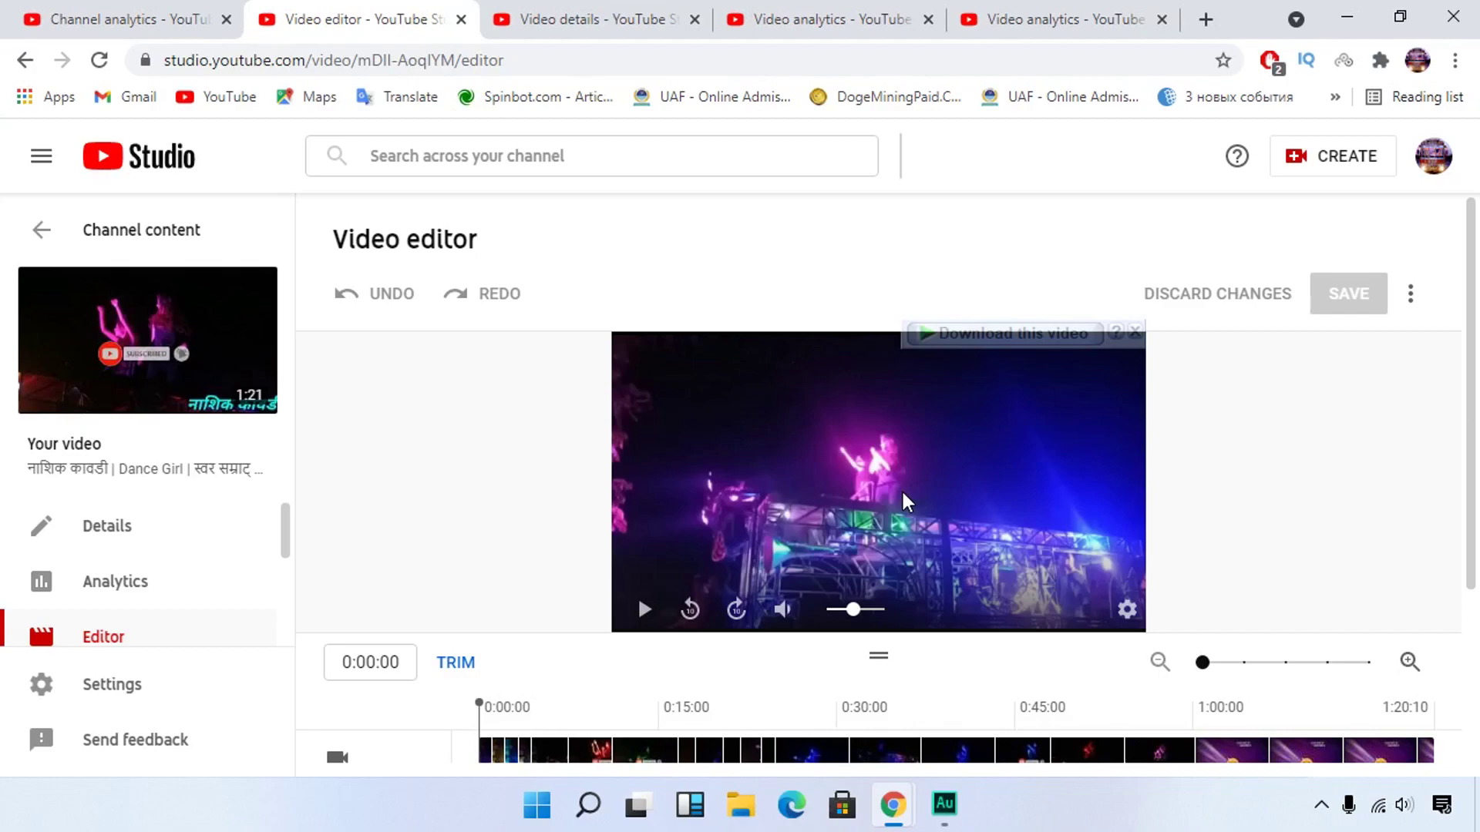
{"action": "left_click", "coordinate": [646, 614]}
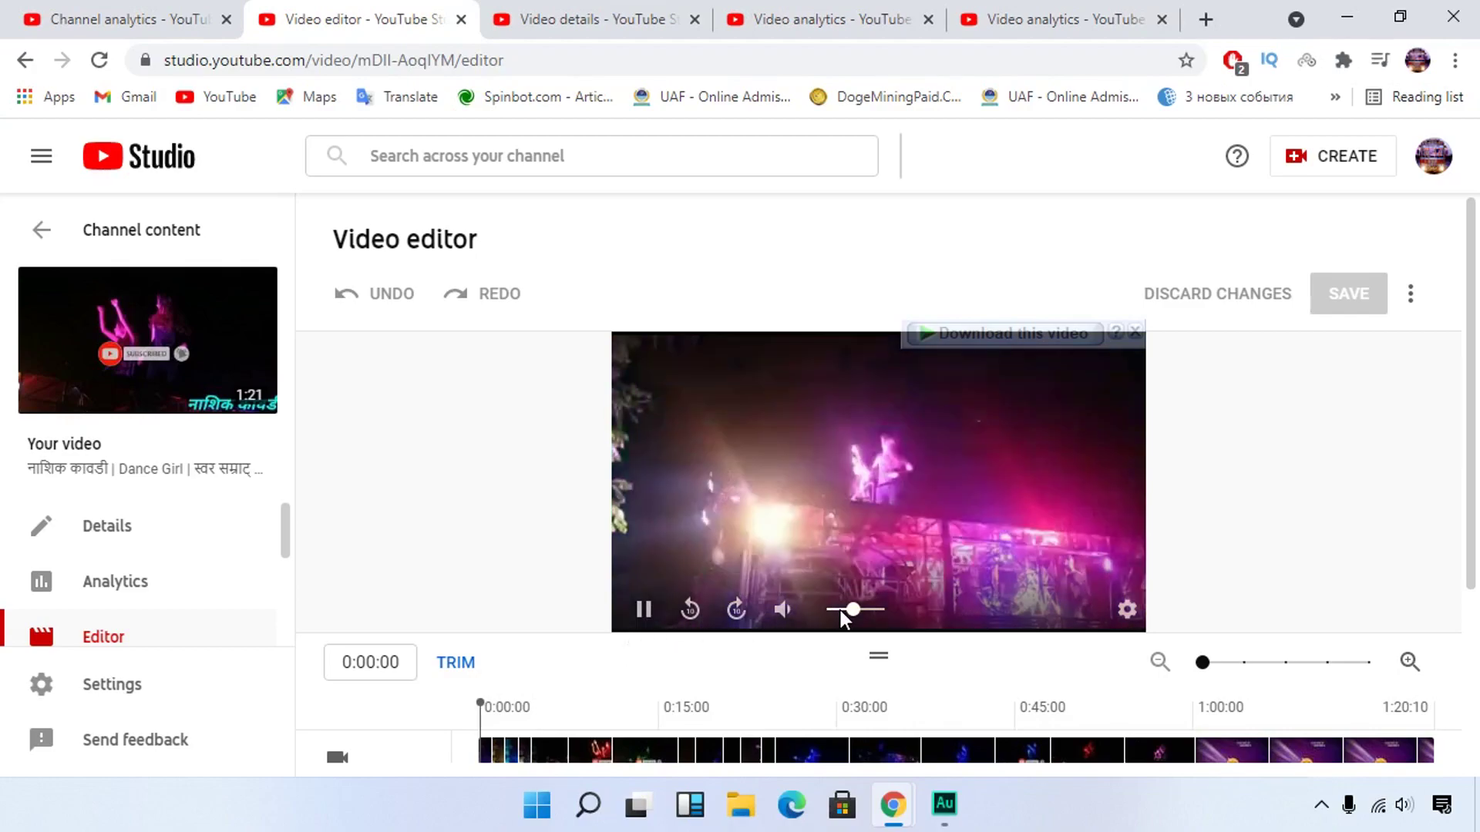
{"action": "left_click", "coordinate": [783, 609]}
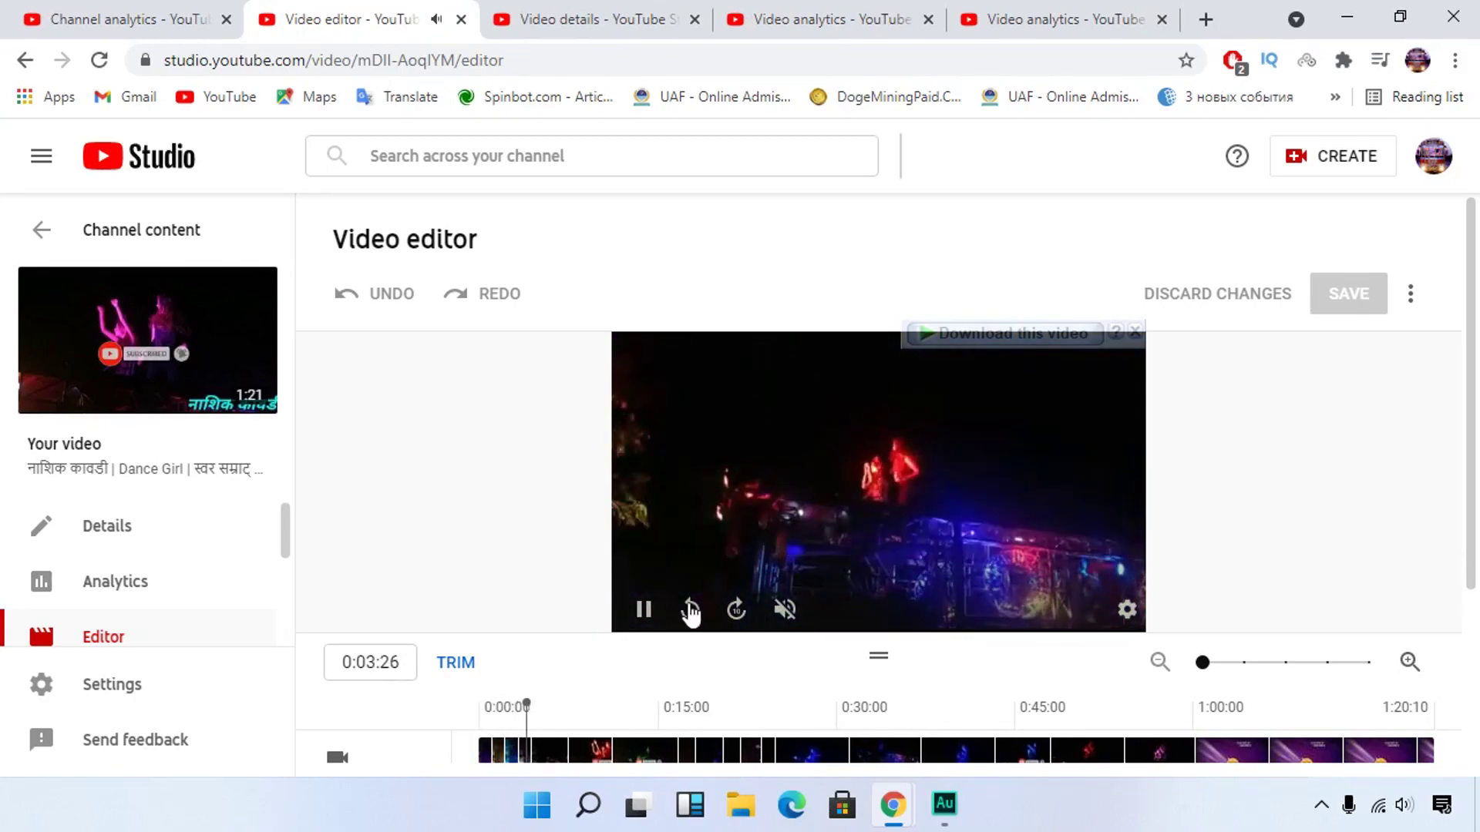
{"action": "left_click", "coordinate": [646, 611]}
Move the timeline playhead to 1:06:12 to inspect the purple closing section of the video and its audio track.
{"action": "scroll", "coordinate": [1390, 496], "scroll_direction": "down", "scroll_amount": 3}
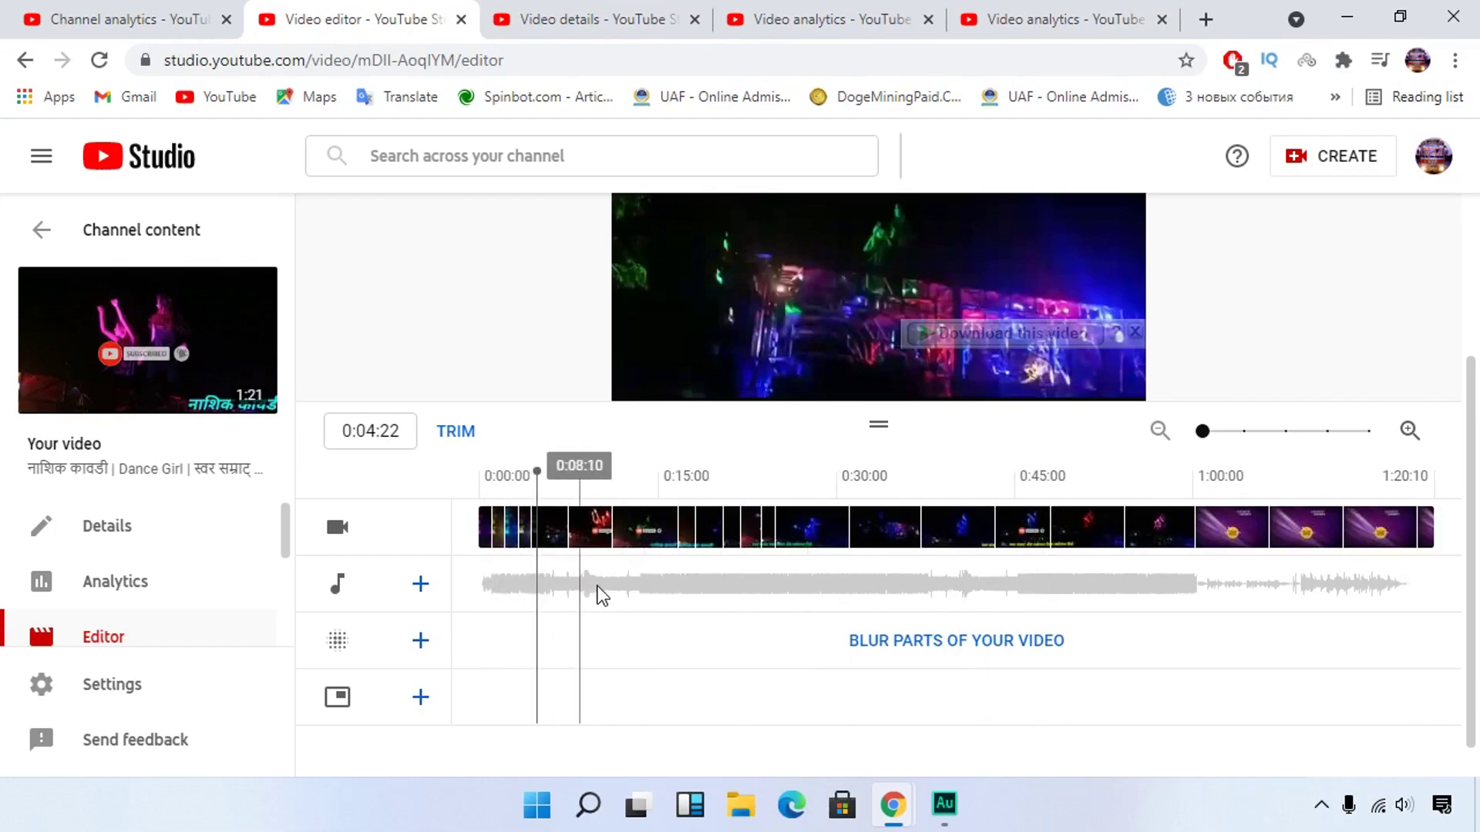
{"action": "left_click", "coordinate": [1213, 579]}
{"action": "left_click_drag", "start_coordinate": [1214, 580], "coordinate": [1269, 583]}
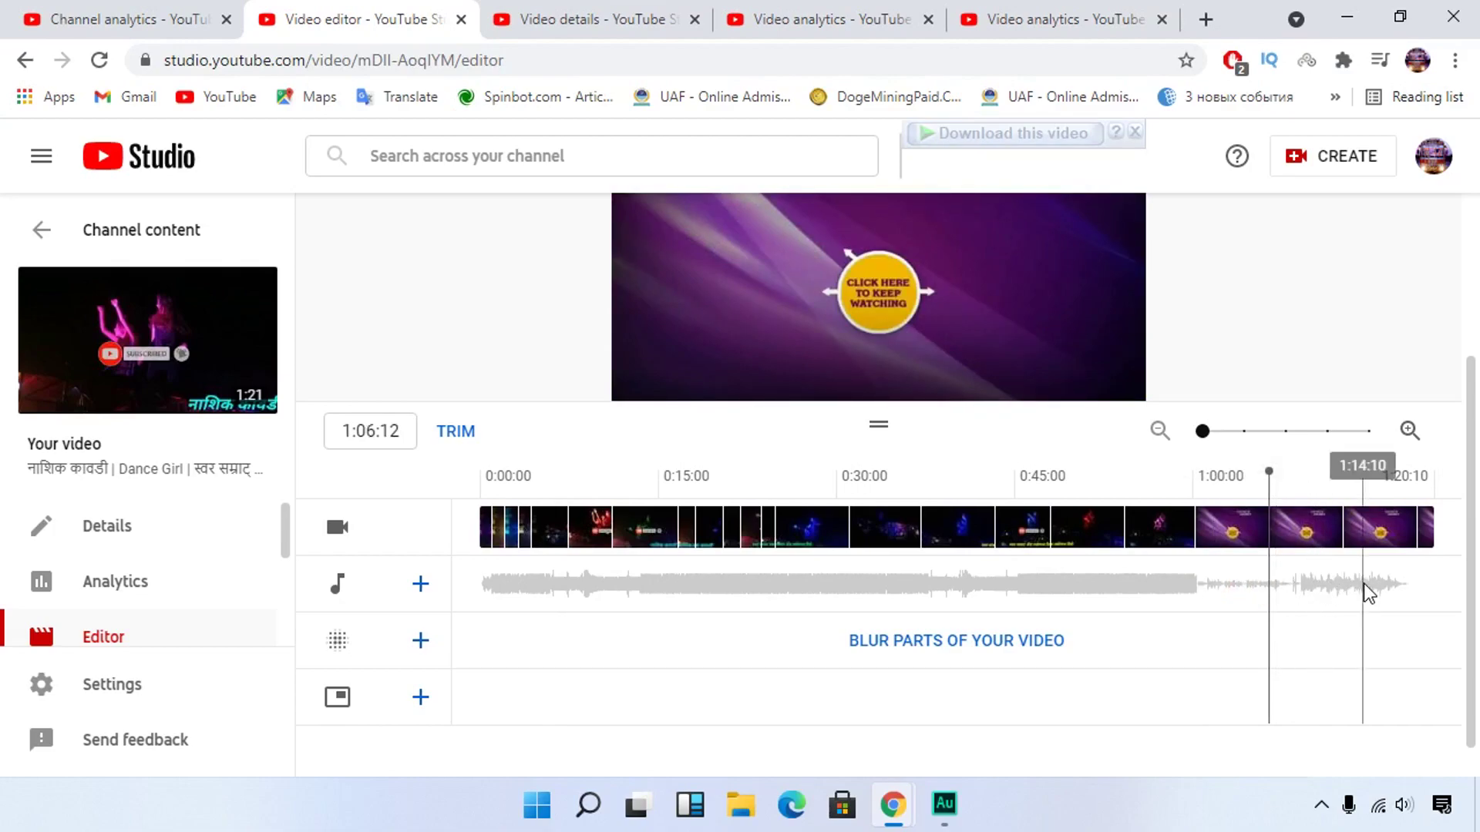
{"action": "scroll", "coordinate": [1367, 592], "scroll_direction": "up", "scroll_amount": 2}
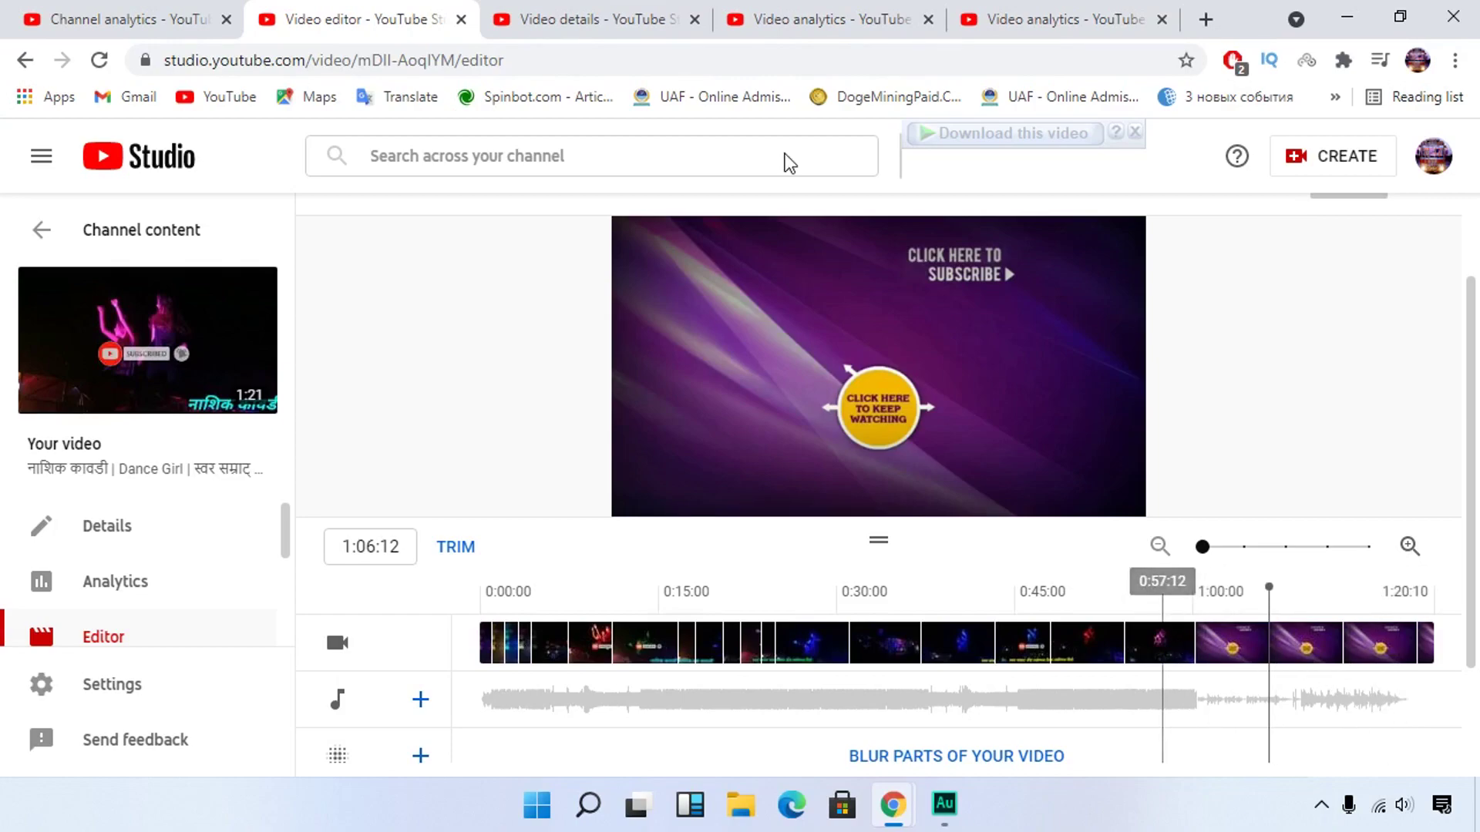
Open the खेळ मांडला video in the video editor and examine its video and audio timeline.
{"action": "left_click", "coordinate": [586, 19]}
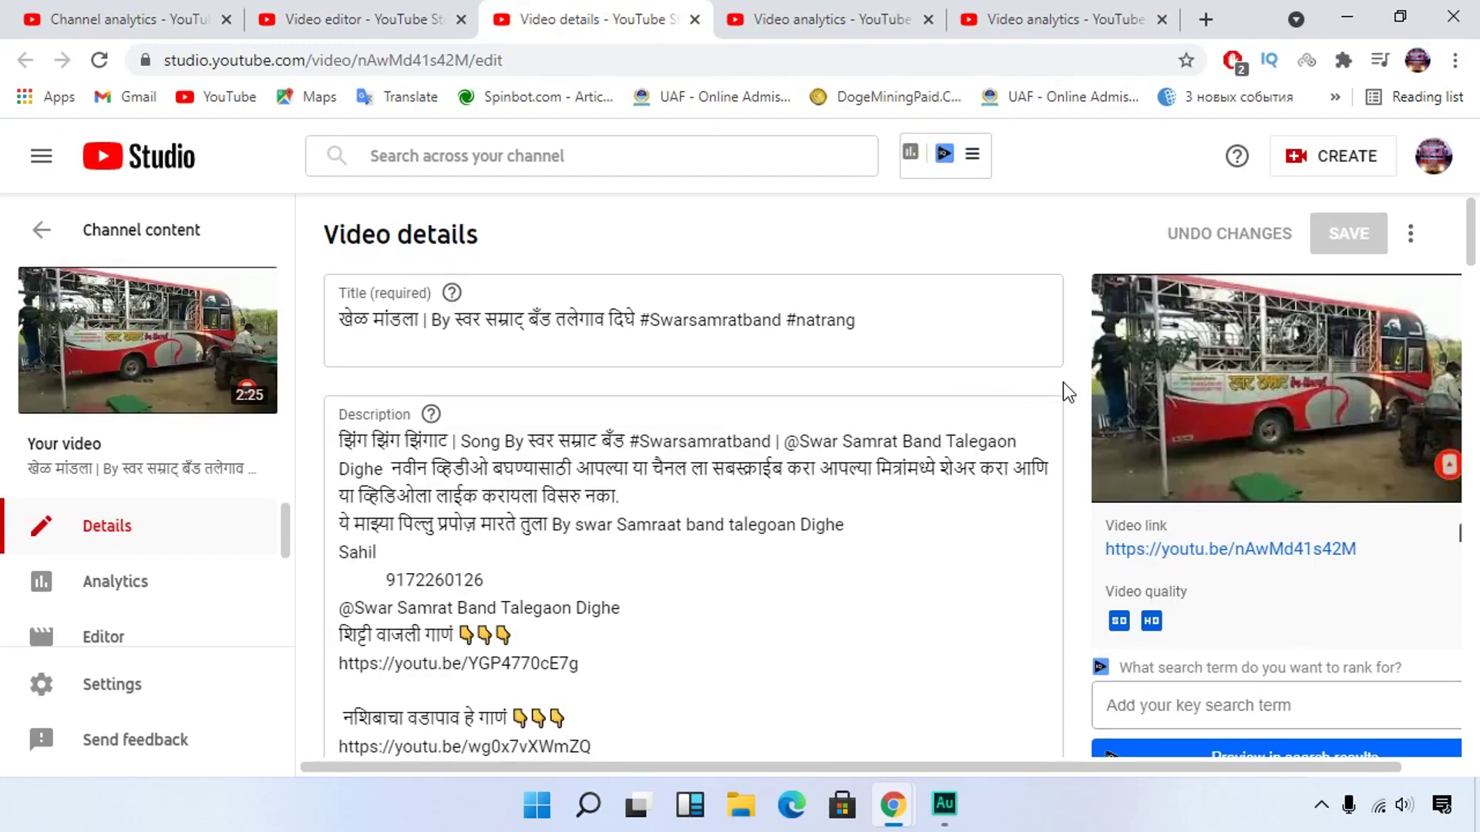
{"action": "left_click", "coordinate": [178, 639]}
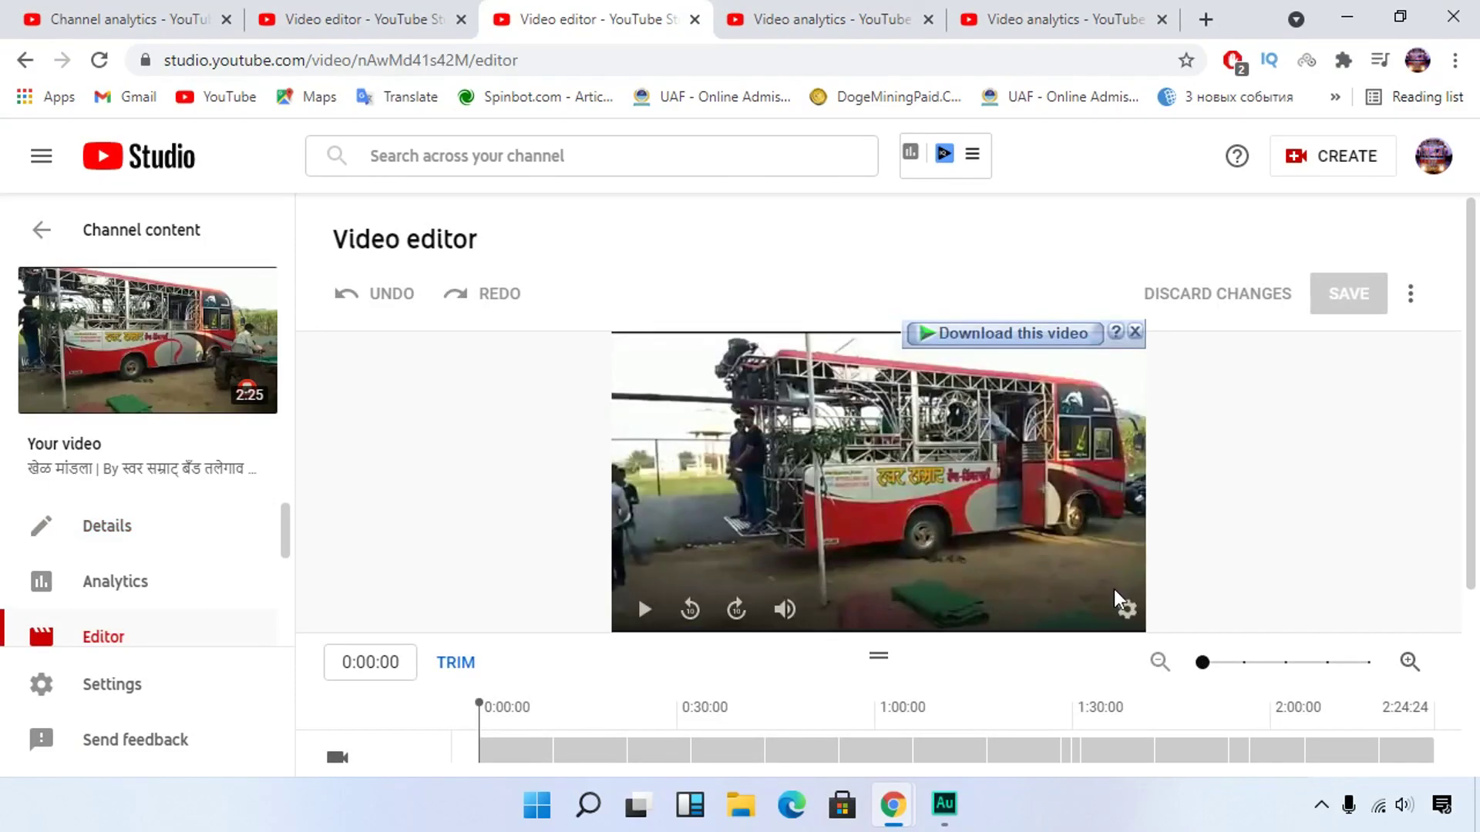
{"action": "scroll", "coordinate": [1465, 586], "scroll_direction": "down", "scroll_amount": 3}
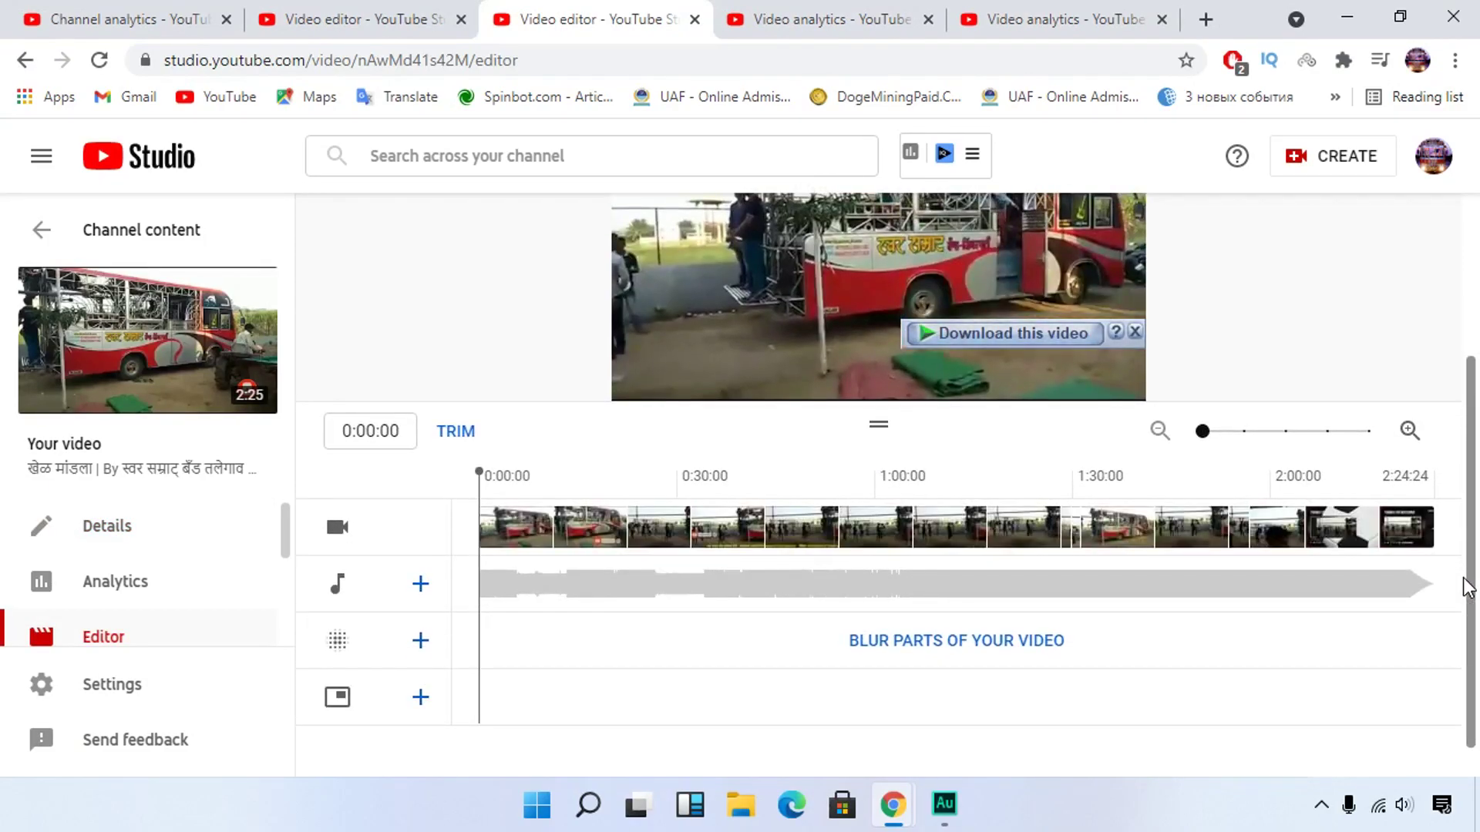
{"action": "scroll", "coordinate": [1464, 586], "scroll_direction": "up", "scroll_amount": 2}
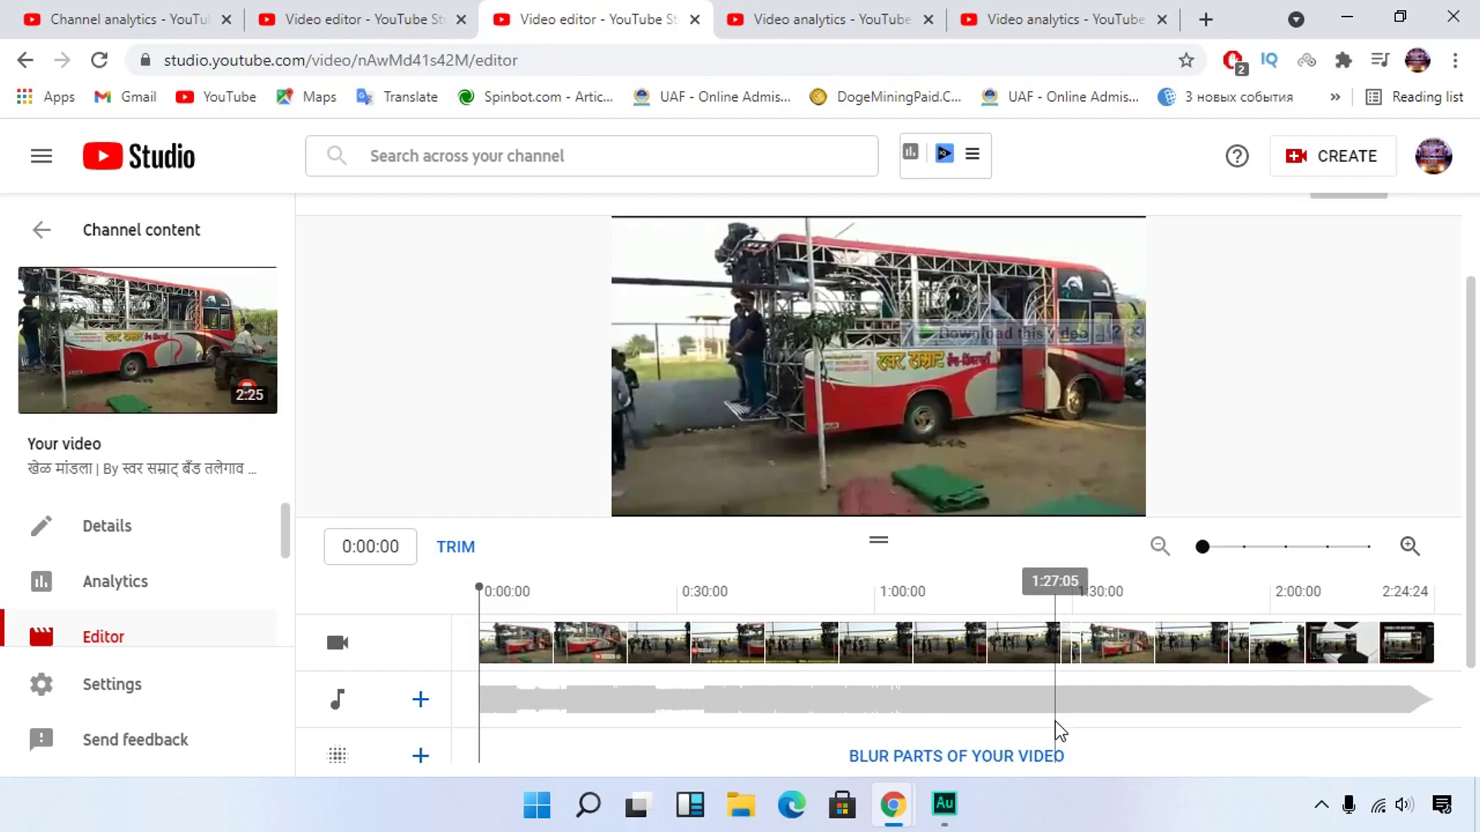
Open the Best लावणी डांस video in the video editor and examine its audio track and end screen elements.
{"action": "left_click", "coordinate": [870, 17]}
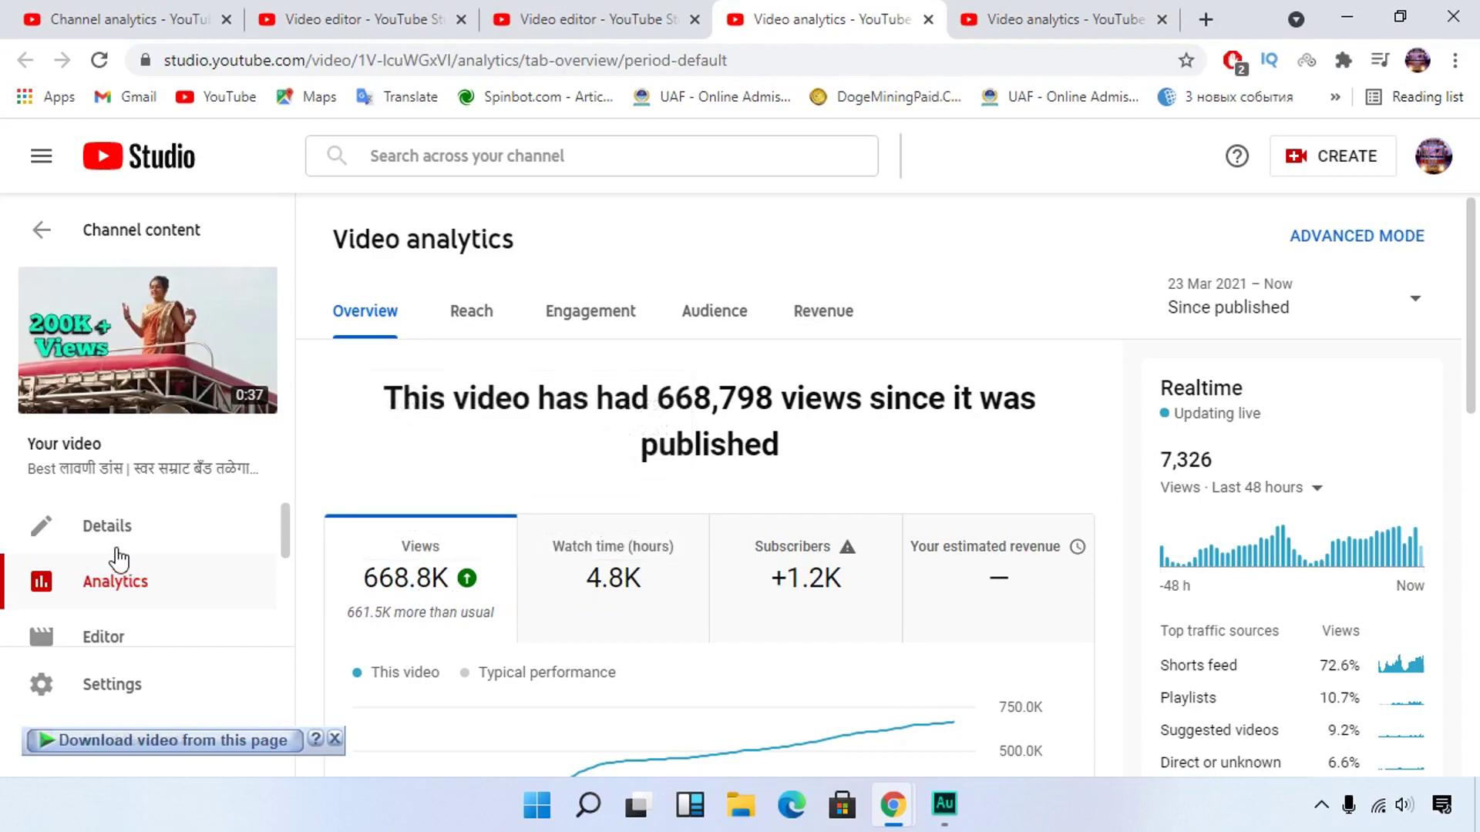
{"action": "left_click", "coordinate": [137, 639]}
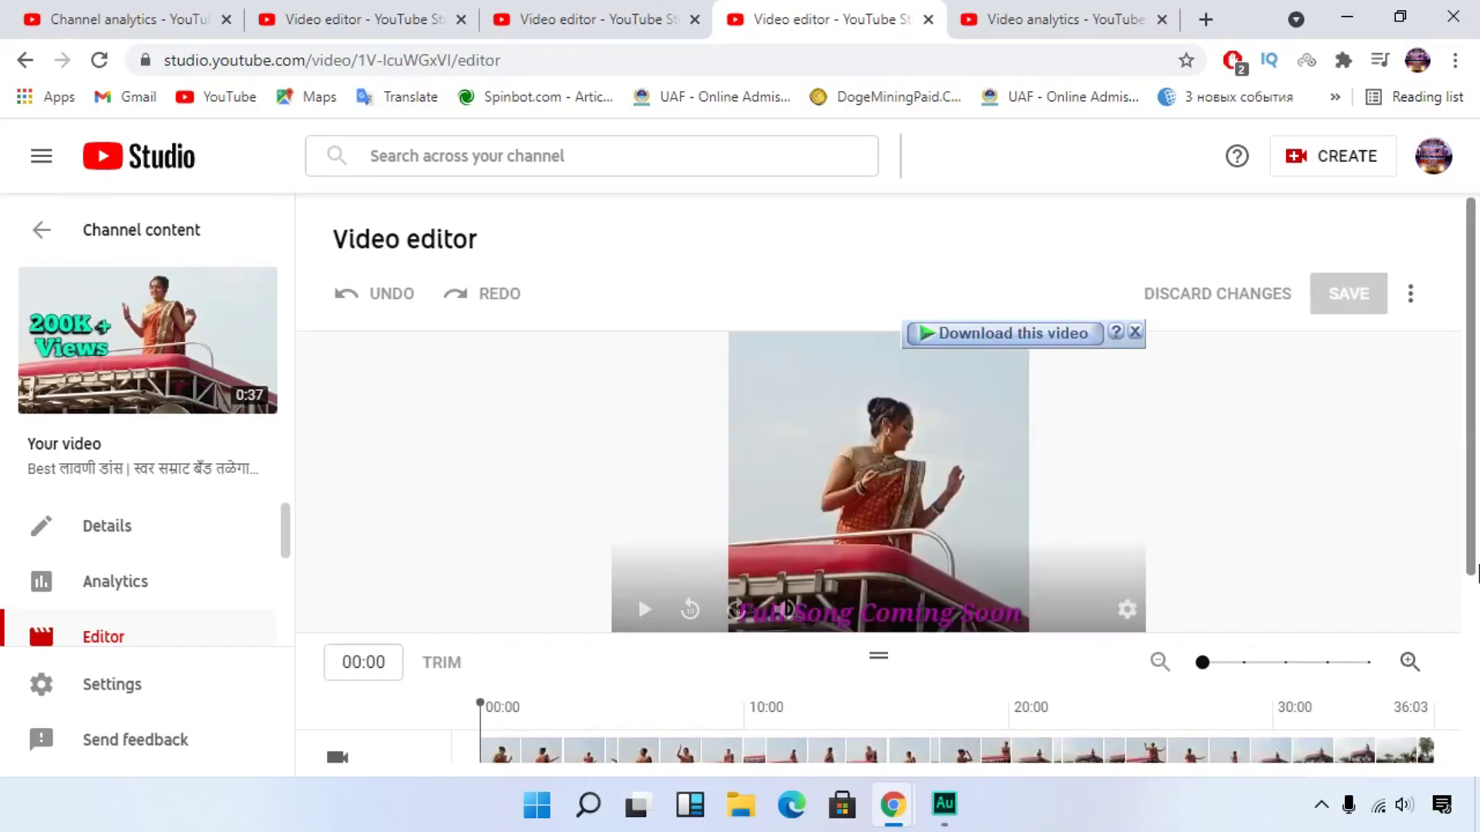
{"action": "scroll", "coordinate": [1478, 574], "scroll_direction": "down", "scroll_amount": 3}
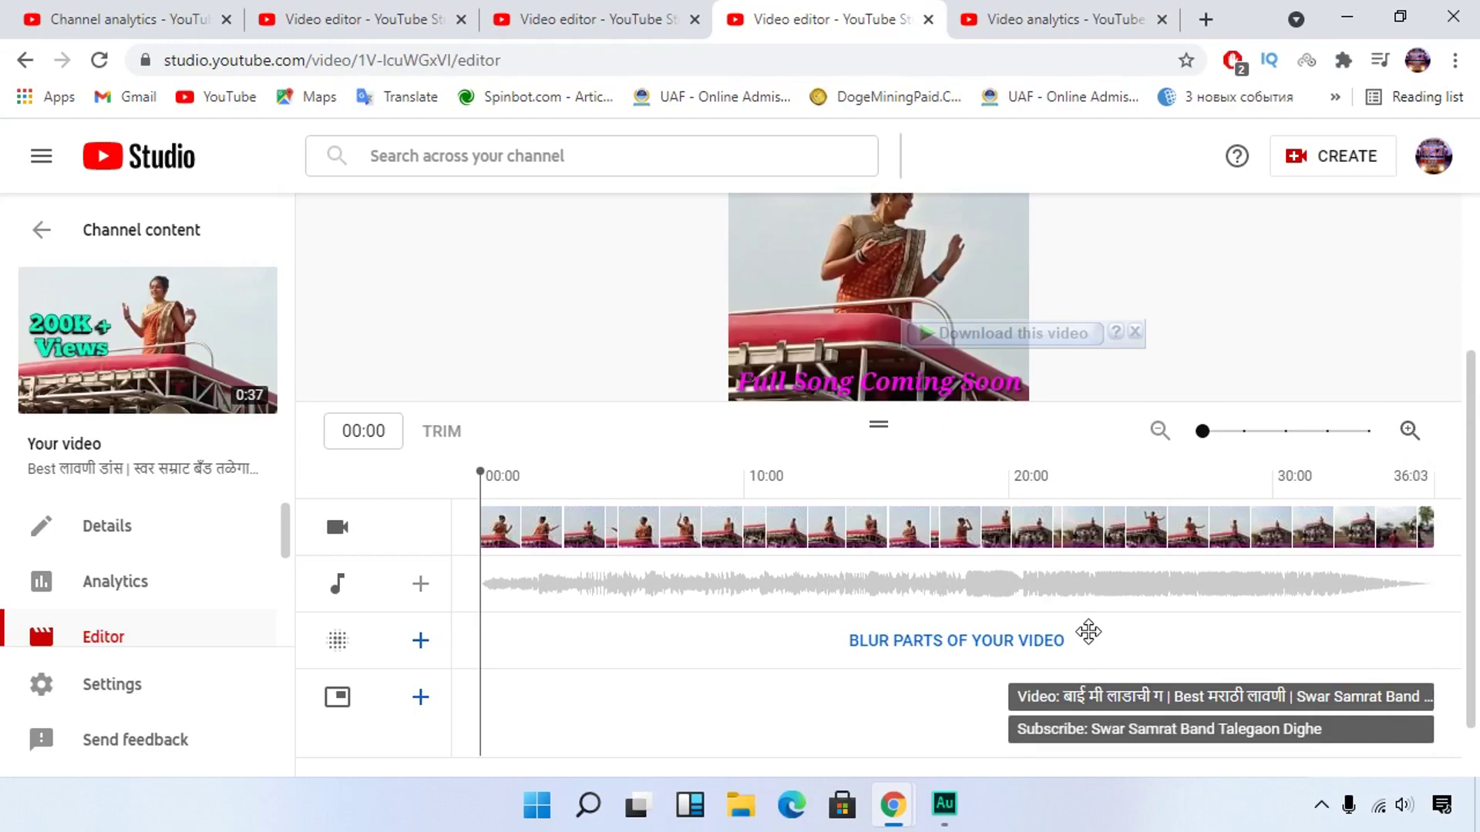
{"action": "mouse_move", "coordinate": [820, 316]}
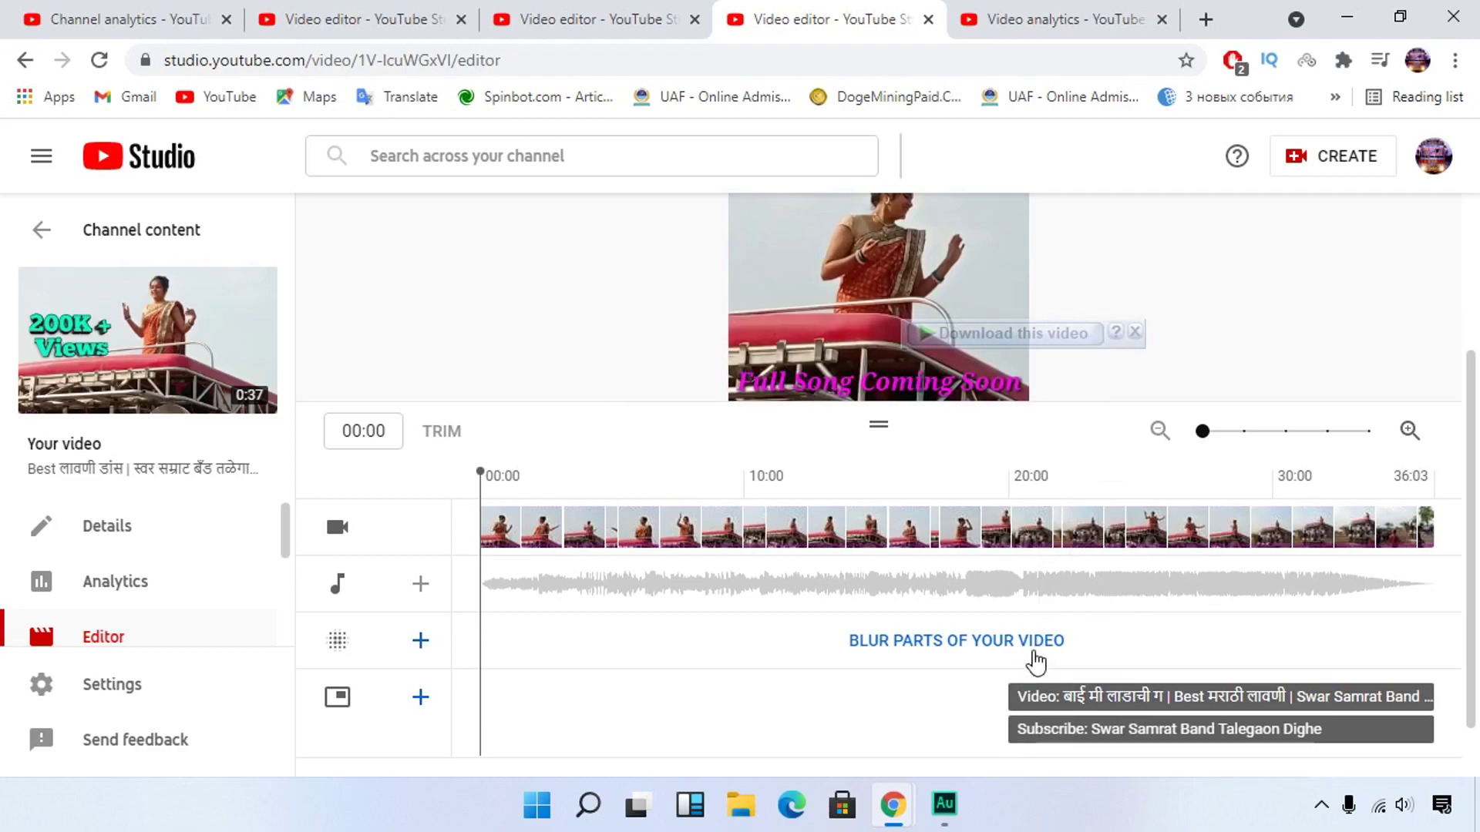
Open the ये माझ्या पिल्लु प्रपोज़ मारते तुला video in the video editor and preview the frame at 1:13:28.
{"action": "left_click", "coordinate": [1067, 17]}
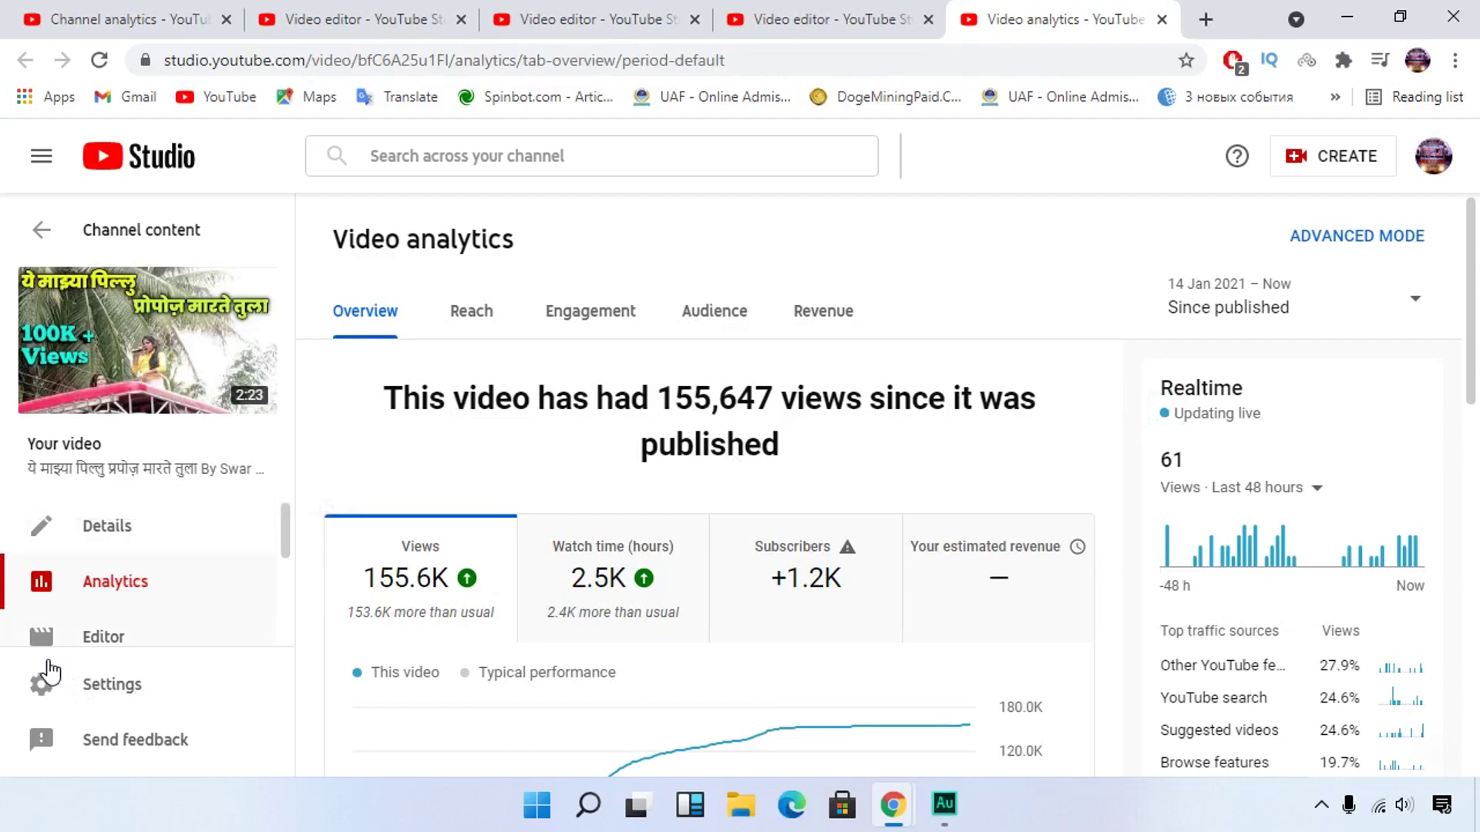
{"action": "left_click", "coordinate": [152, 634]}
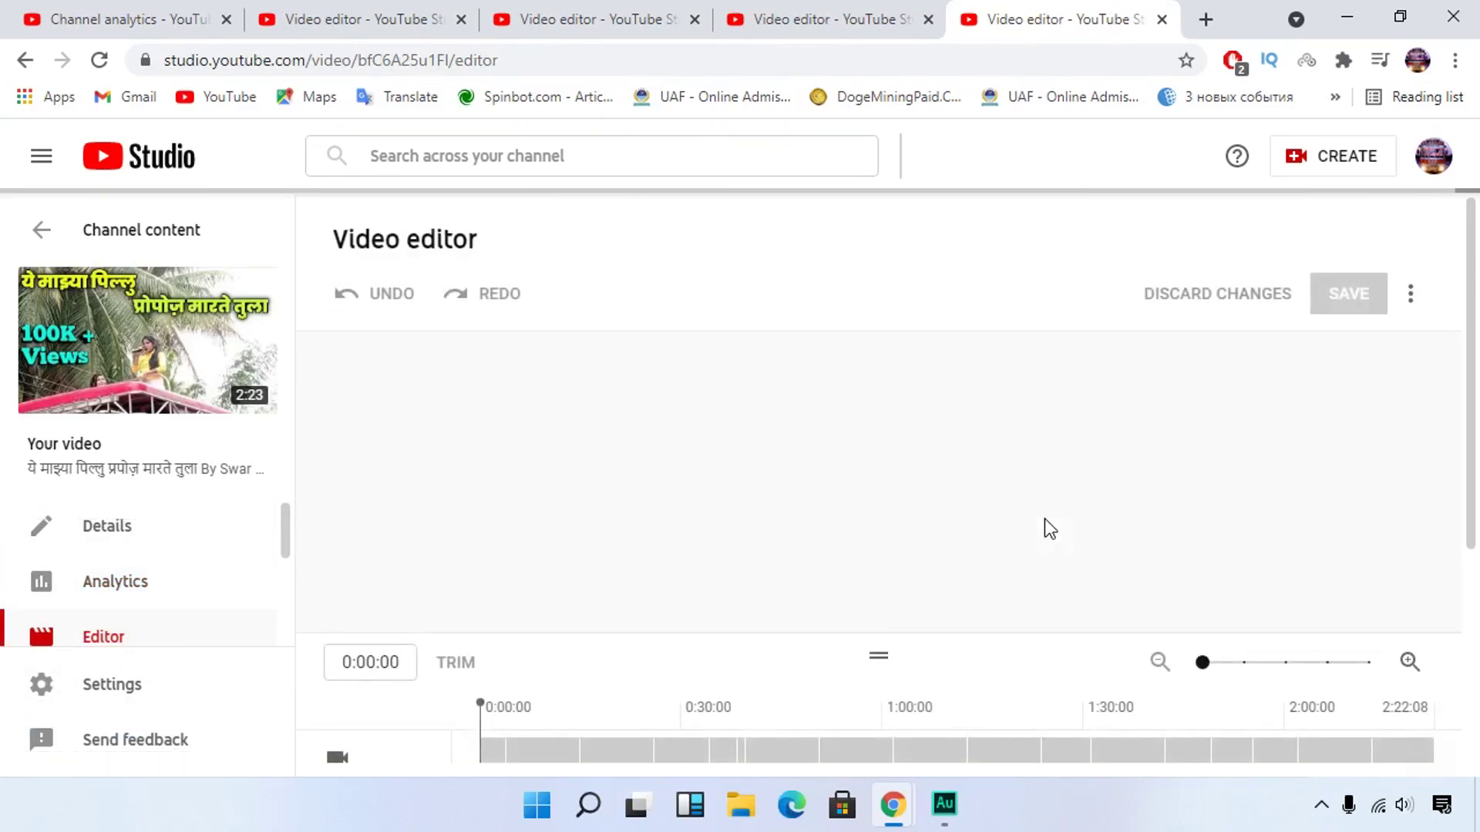
{"action": "scroll", "coordinate": [1327, 490], "scroll_direction": "down", "scroll_amount": 2}
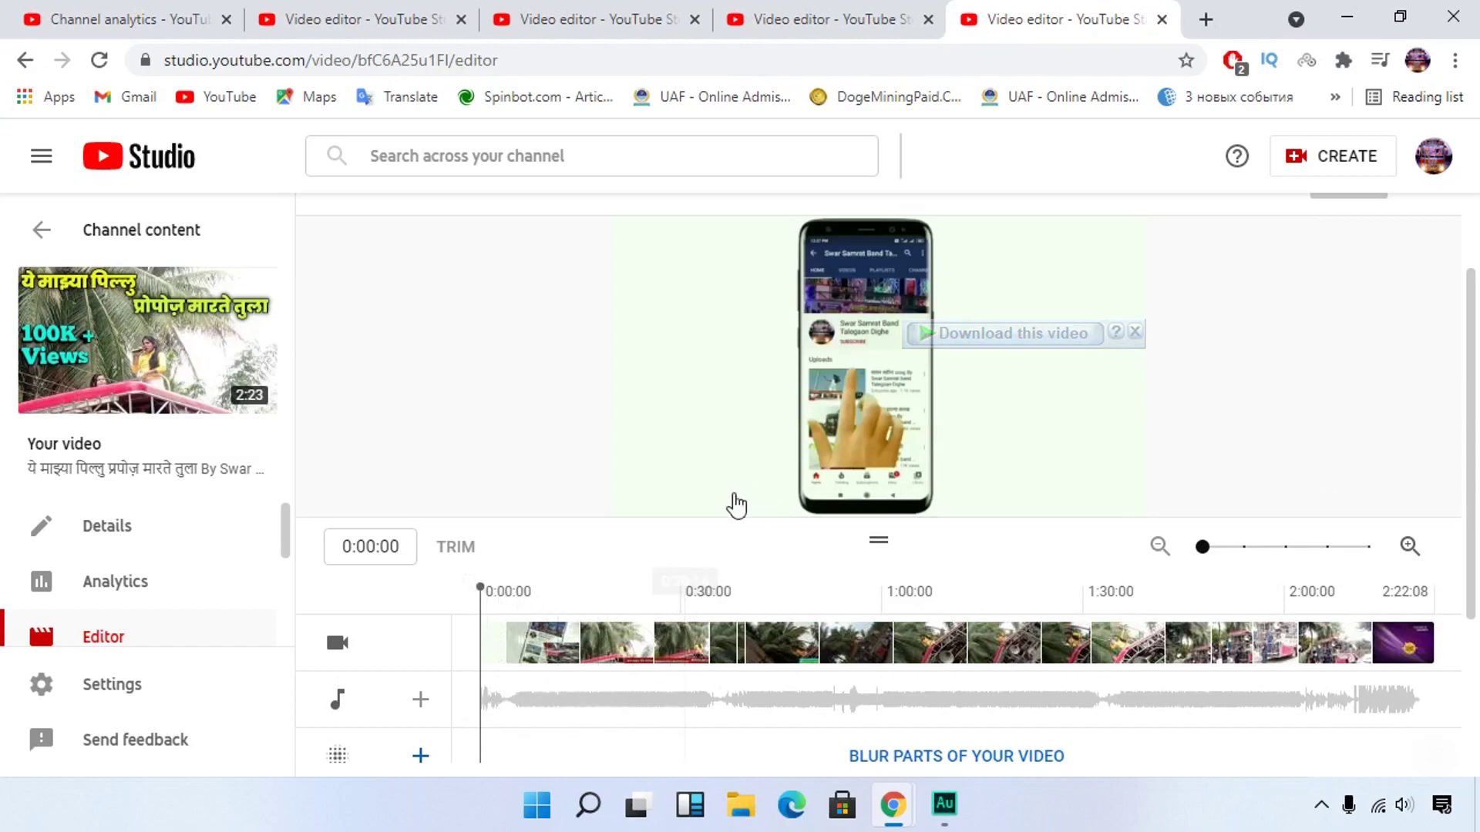
{"action": "left_click", "coordinate": [978, 642]}
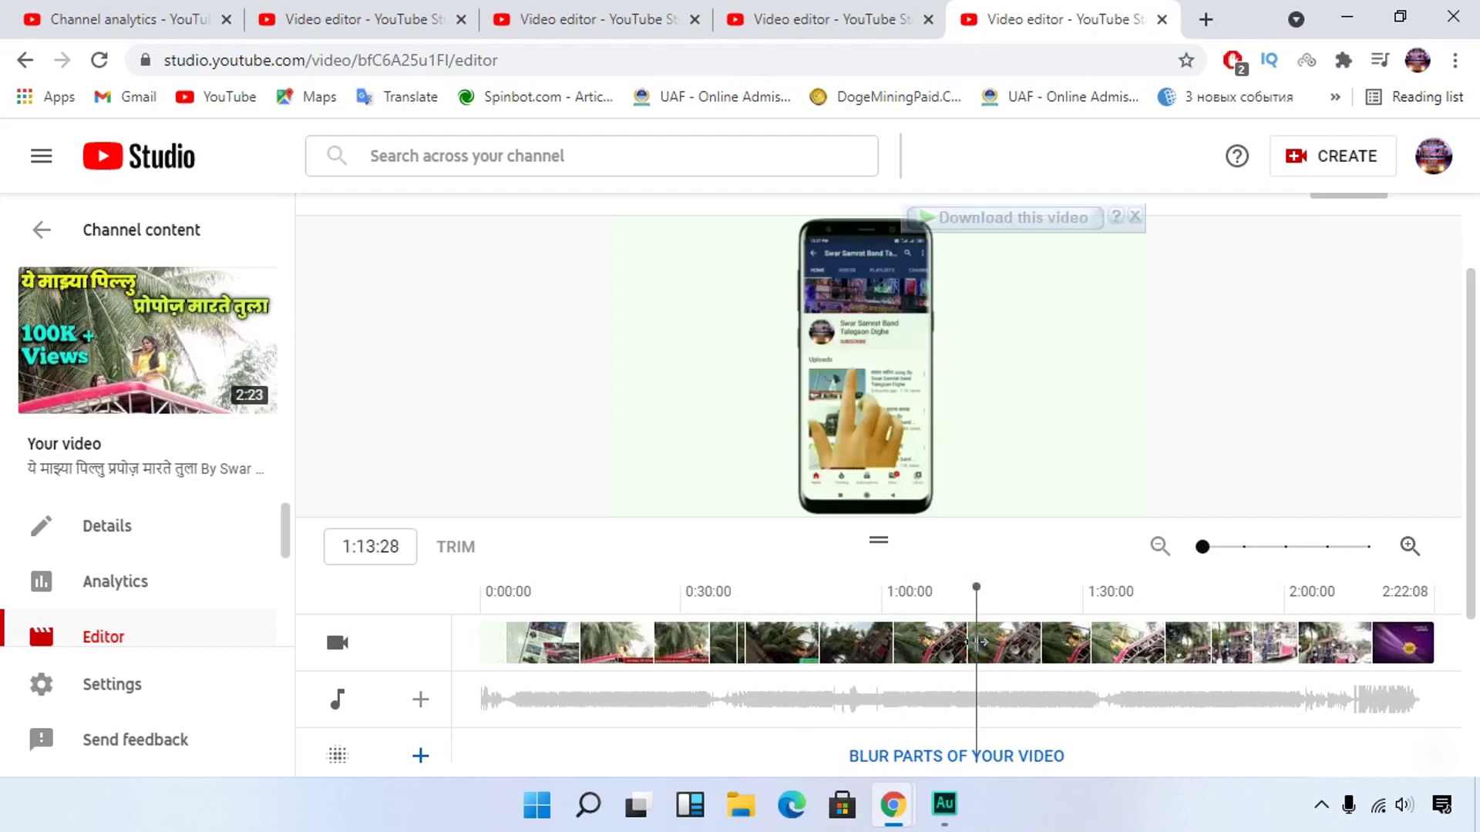
{"action": "mouse_move", "coordinate": [931, 378]}
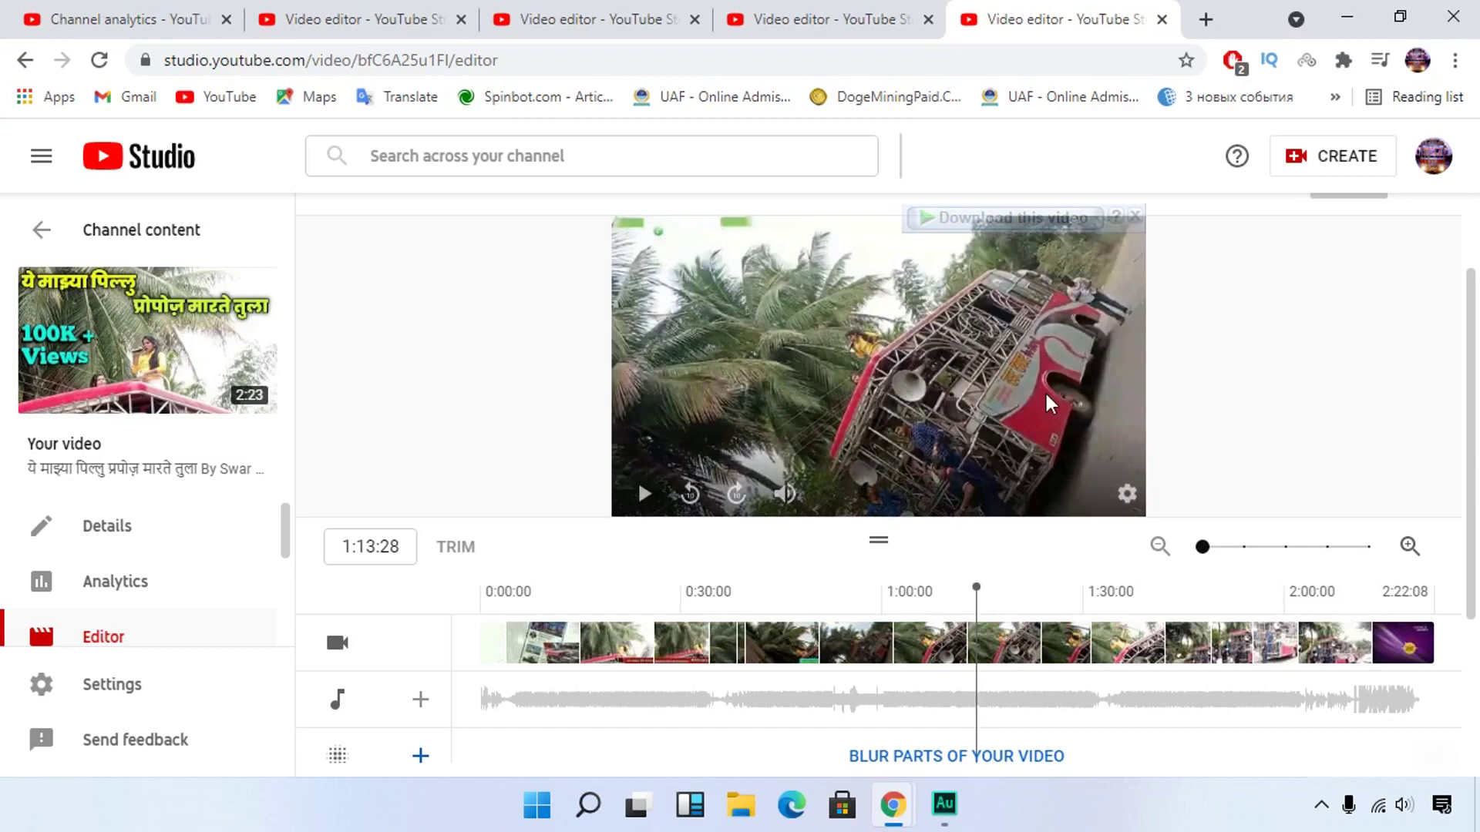
Move the timeline playhead to 2:19:09 to preview the purple end screen section of the video.
{"action": "left_click", "coordinate": [1414, 645]}
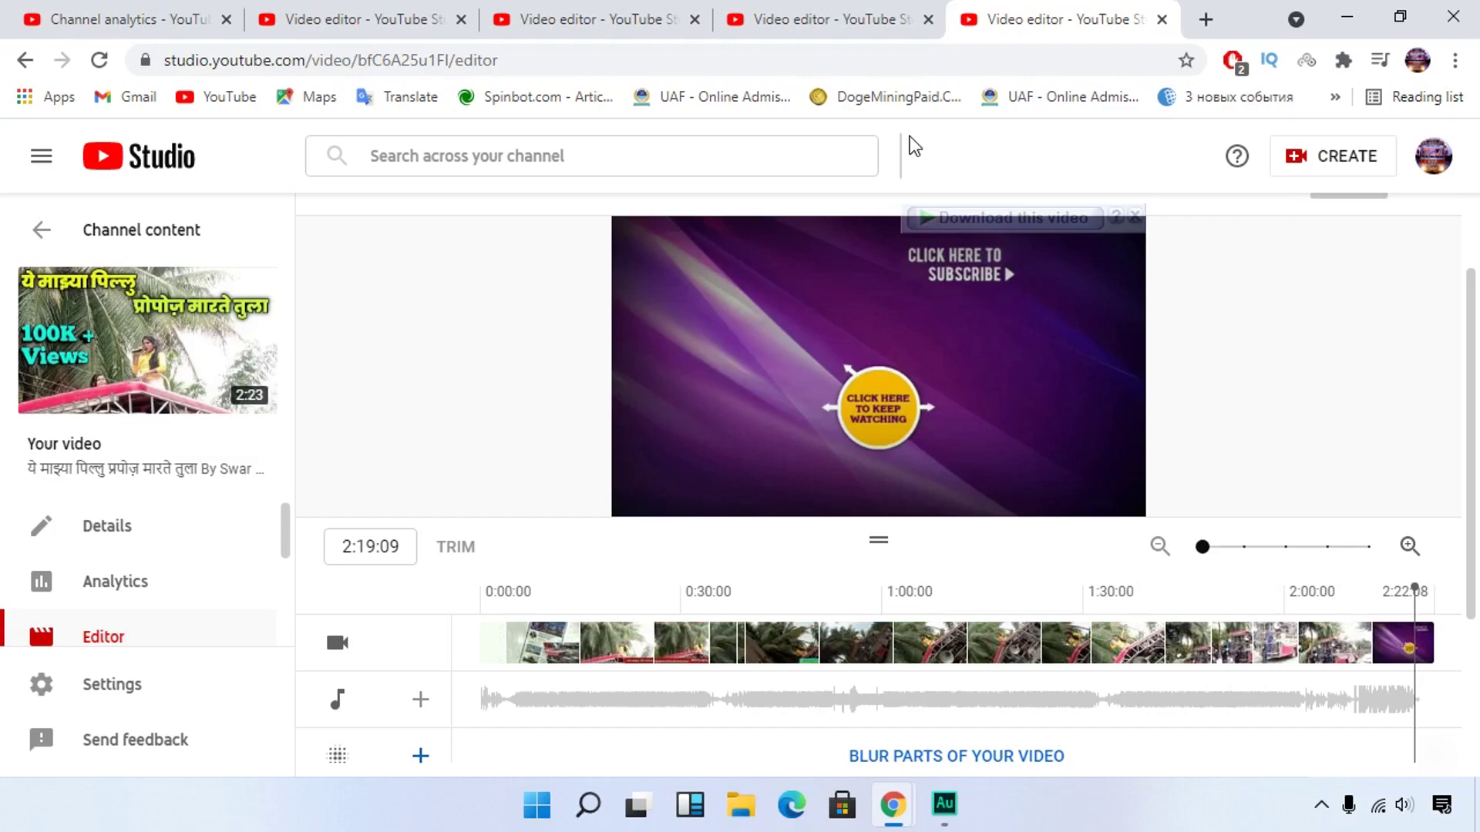
Return to the channel's content list and look through the first page of uploaded videos down to the oldest entry.
{"action": "left_click", "coordinate": [124, 19]}
{"action": "left_click", "coordinate": [119, 529]}
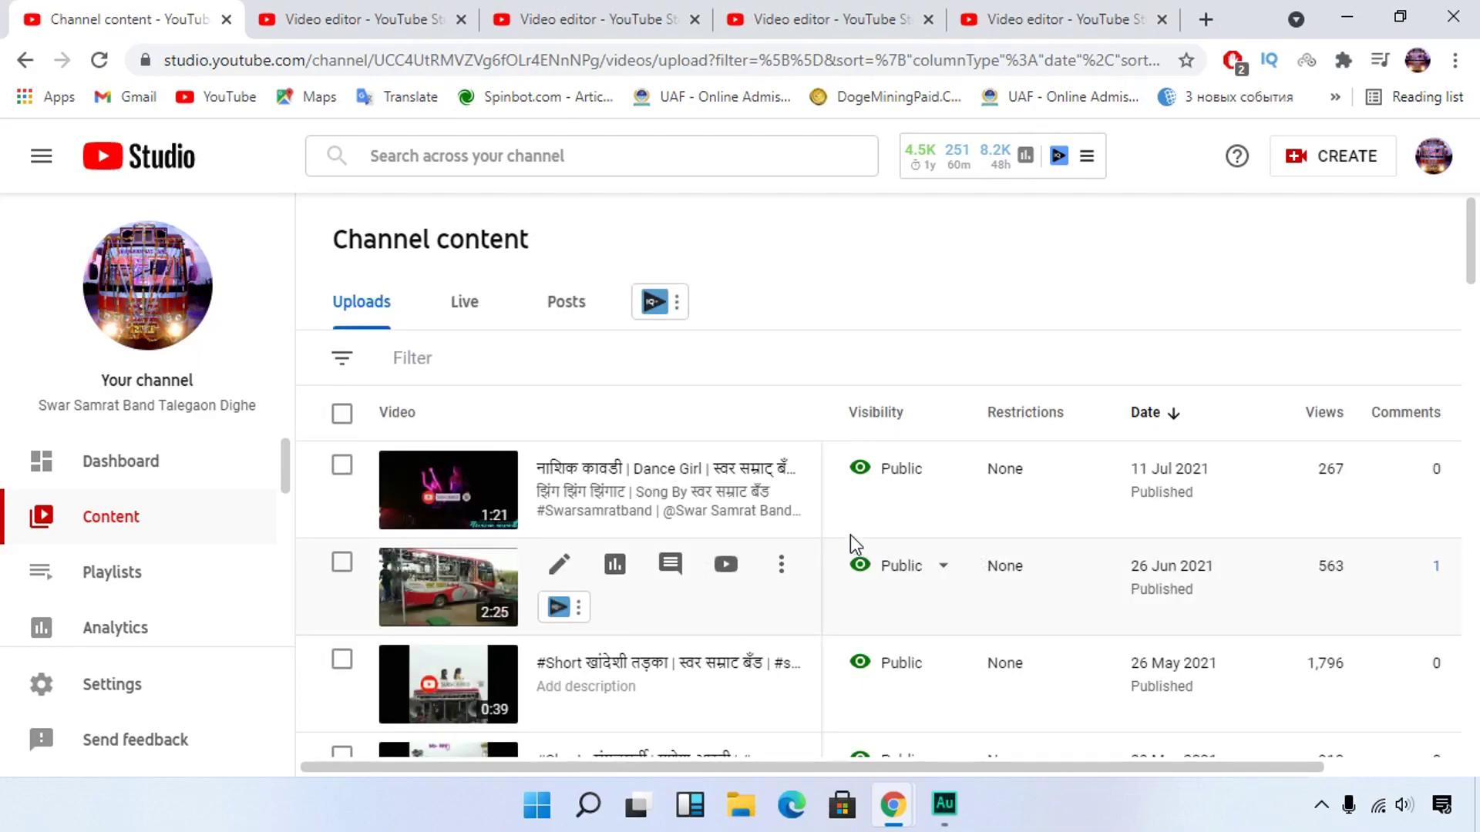
{"action": "scroll", "coordinate": [823, 642], "scroll_direction": "down", "scroll_amount": 5}
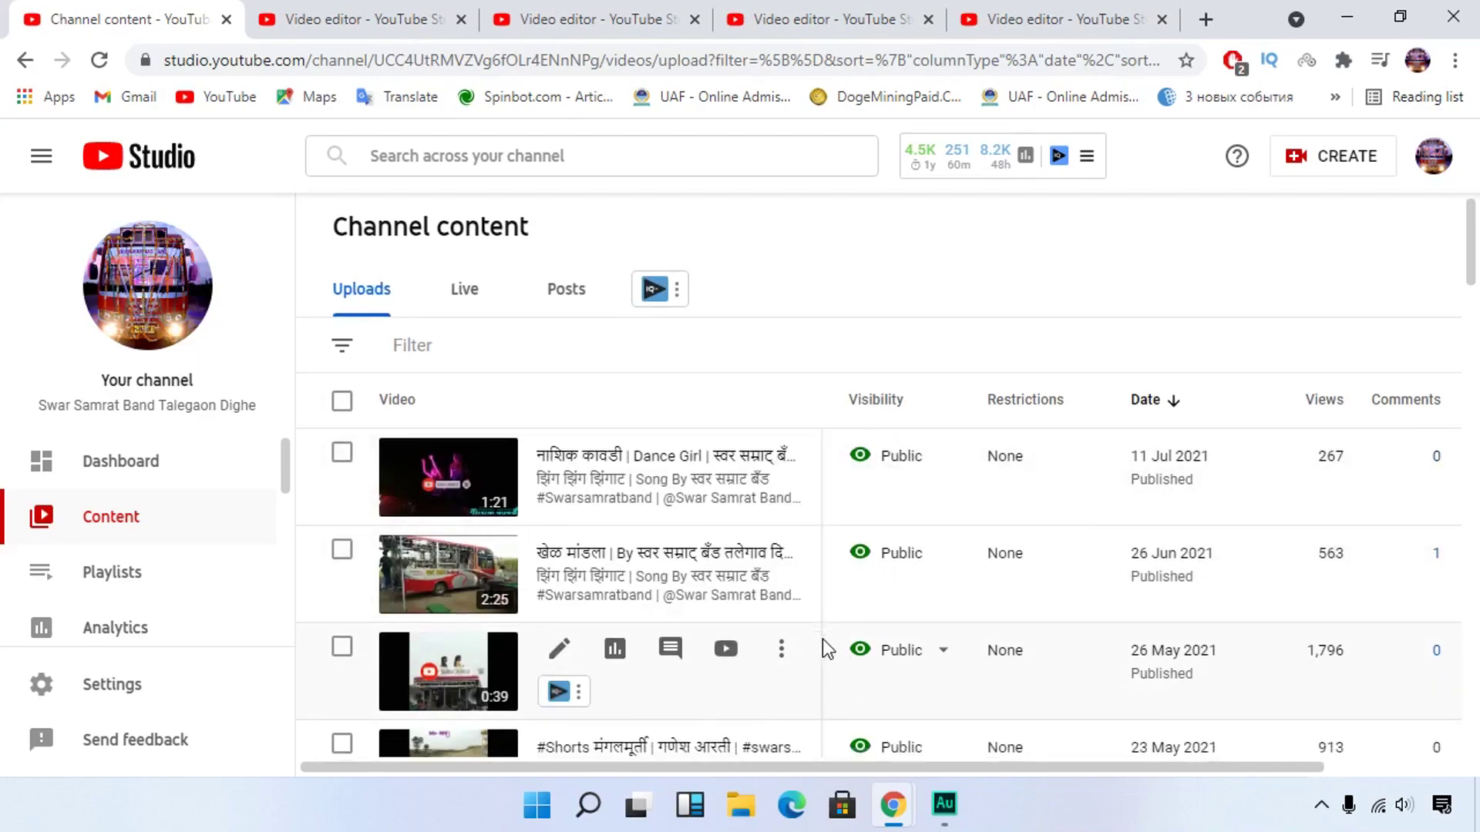
{"action": "scroll", "coordinate": [821, 641], "scroll_direction": "down", "scroll_amount": 5}
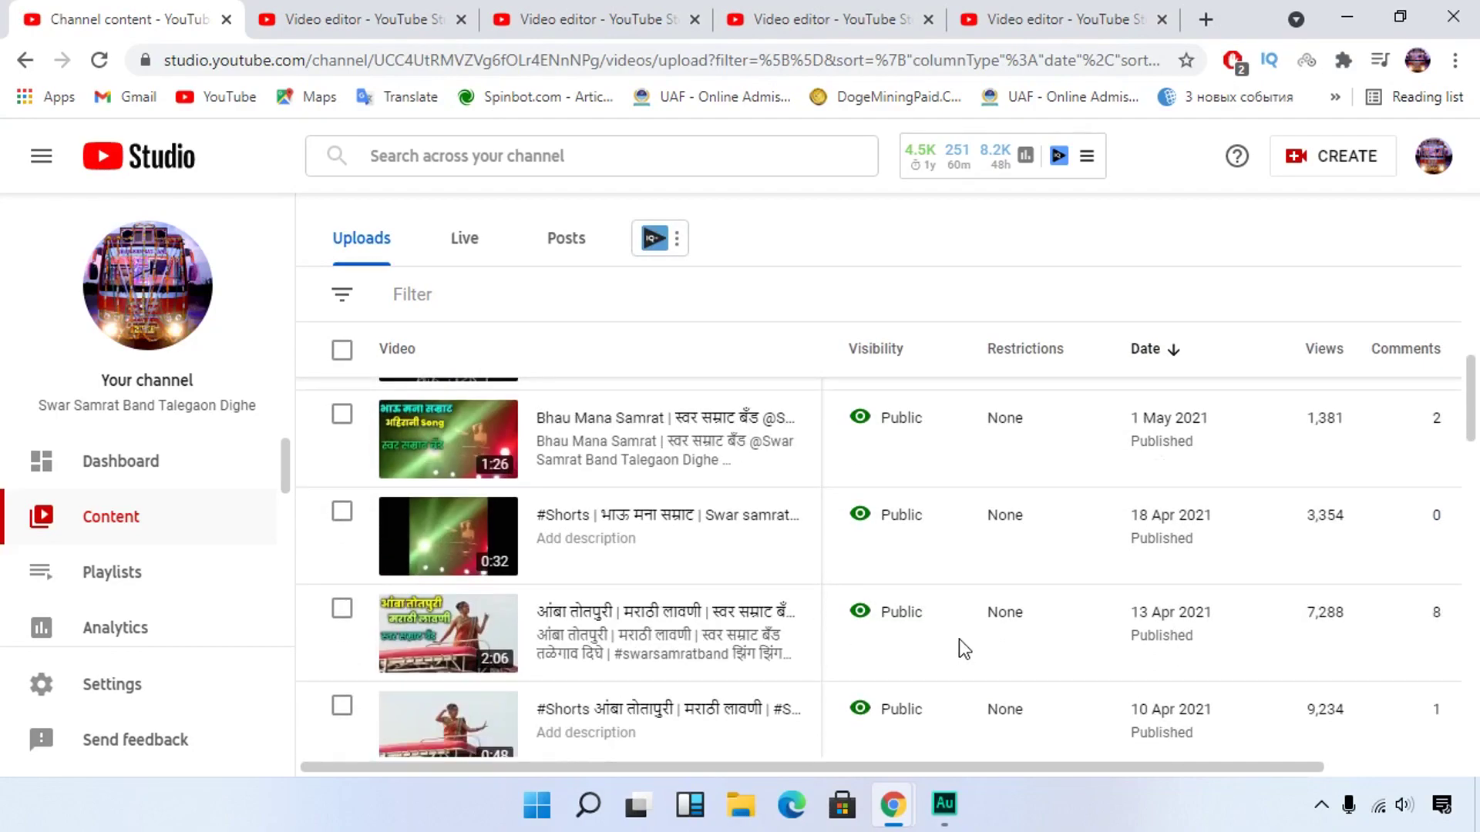
{"action": "scroll", "coordinate": [961, 637], "scroll_direction": "down", "scroll_amount": 10}
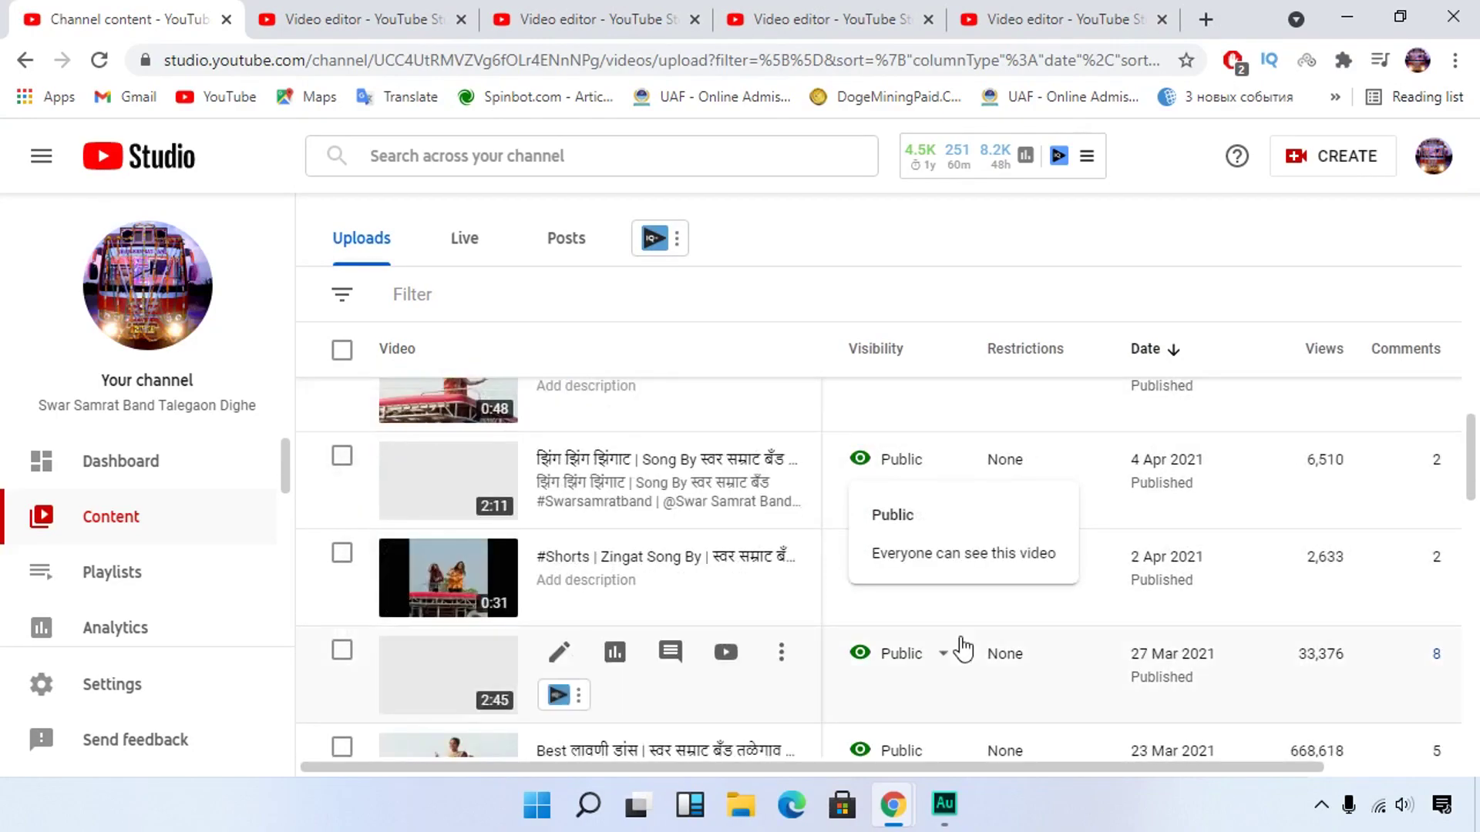
{"action": "scroll", "coordinate": [960, 636], "scroll_direction": "down", "scroll_amount": 8}
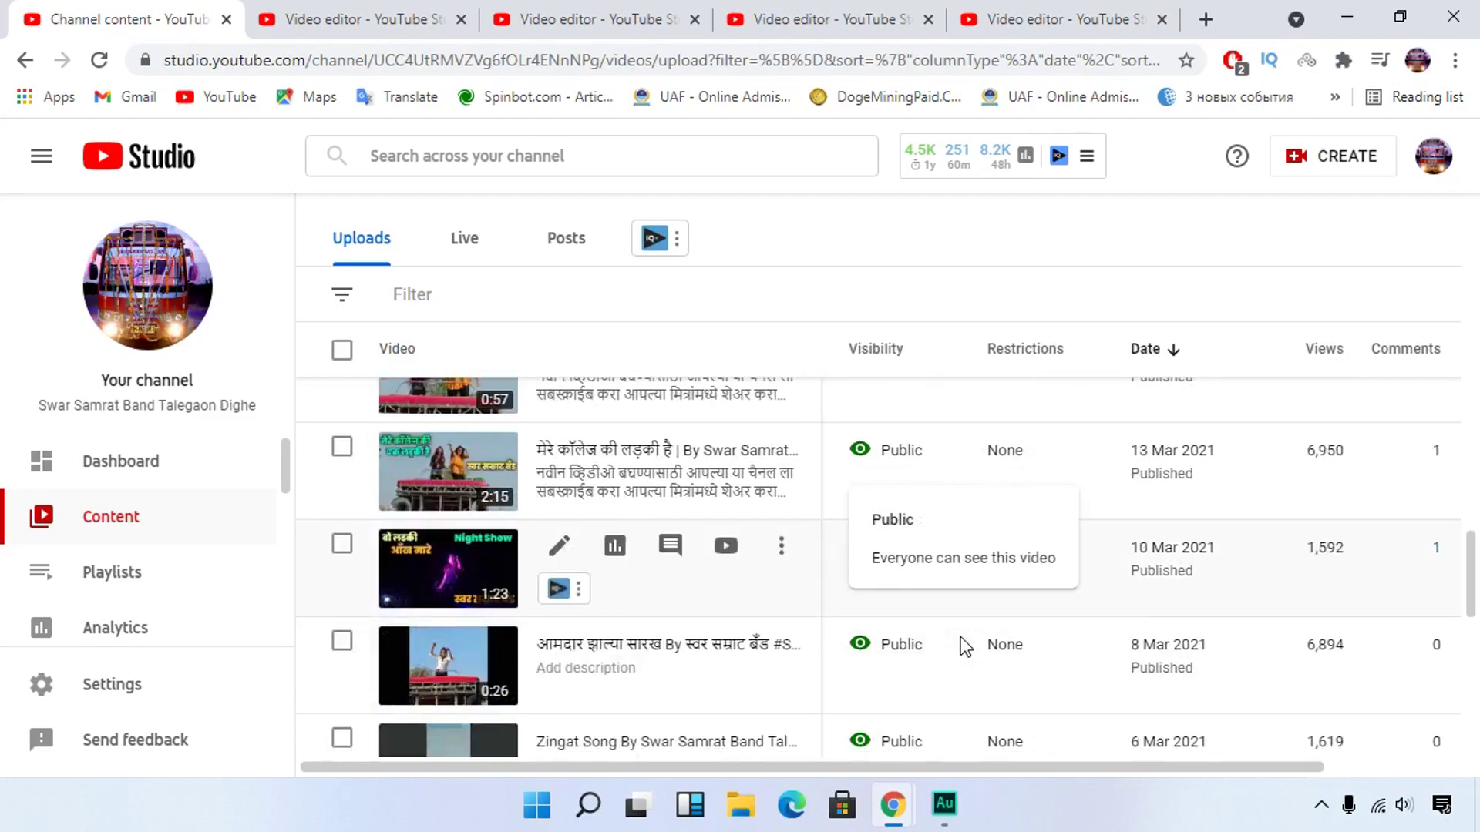
{"action": "scroll", "coordinate": [960, 637], "scroll_direction": "down", "scroll_amount": 6}
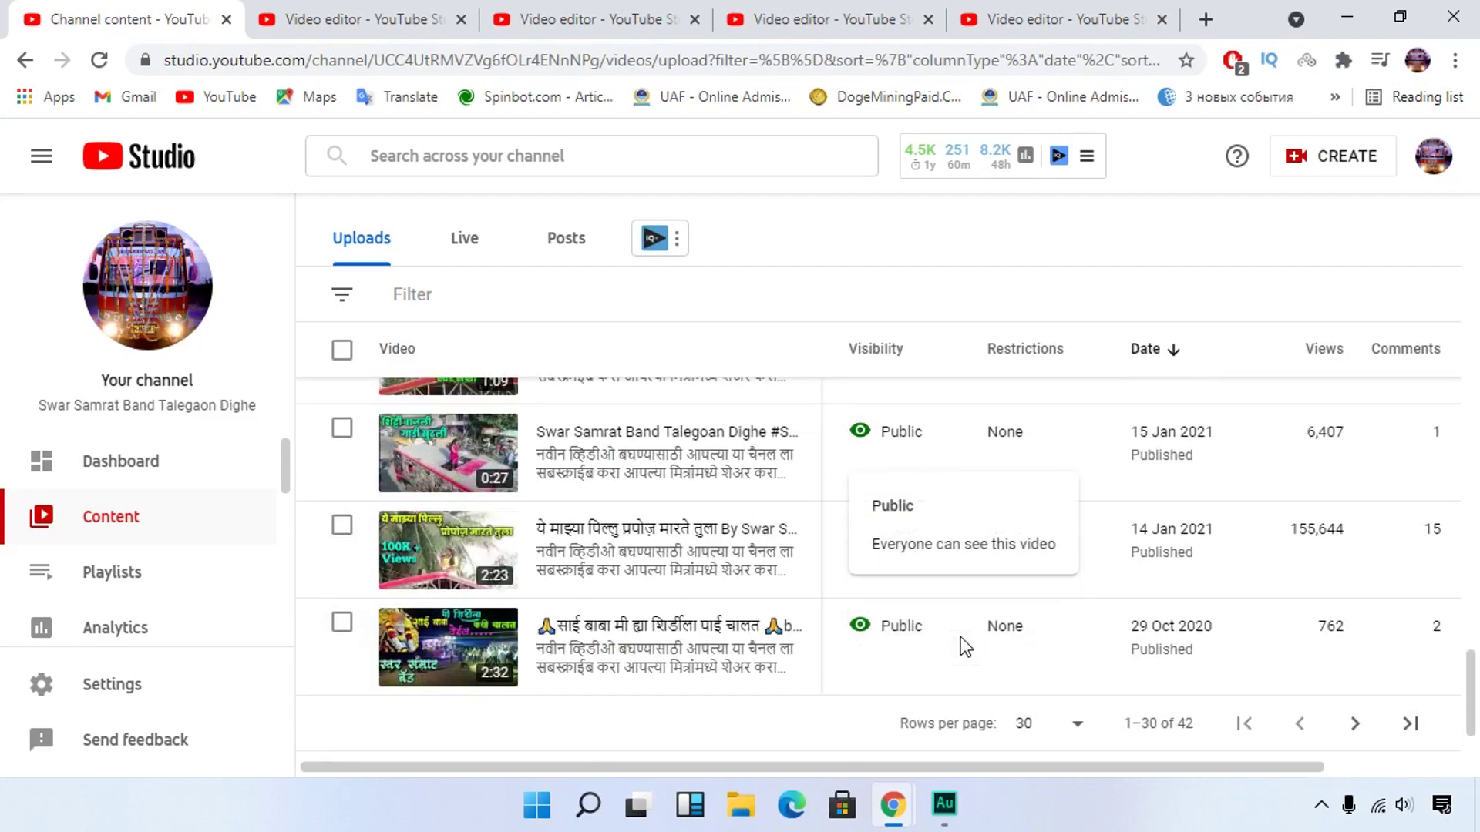
Go to the second page of uploads and look through its older videos, ending back at the start of the list.
{"action": "left_click", "coordinate": [1354, 726]}
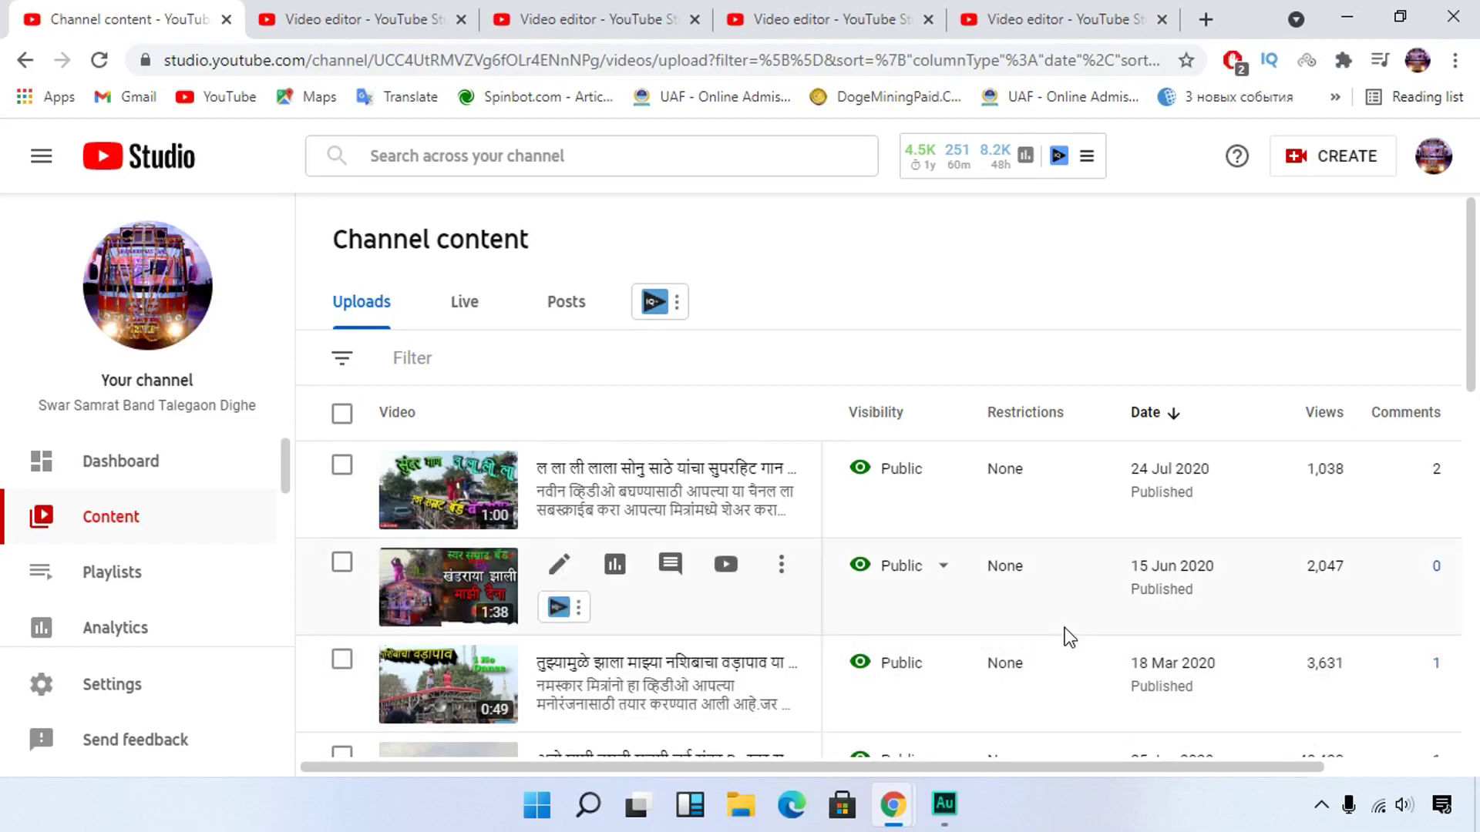
{"action": "scroll", "coordinate": [1065, 628], "scroll_direction": "down", "scroll_amount": 5}
{"action": "scroll", "coordinate": [1067, 632], "scroll_direction": "down", "scroll_amount": 3}
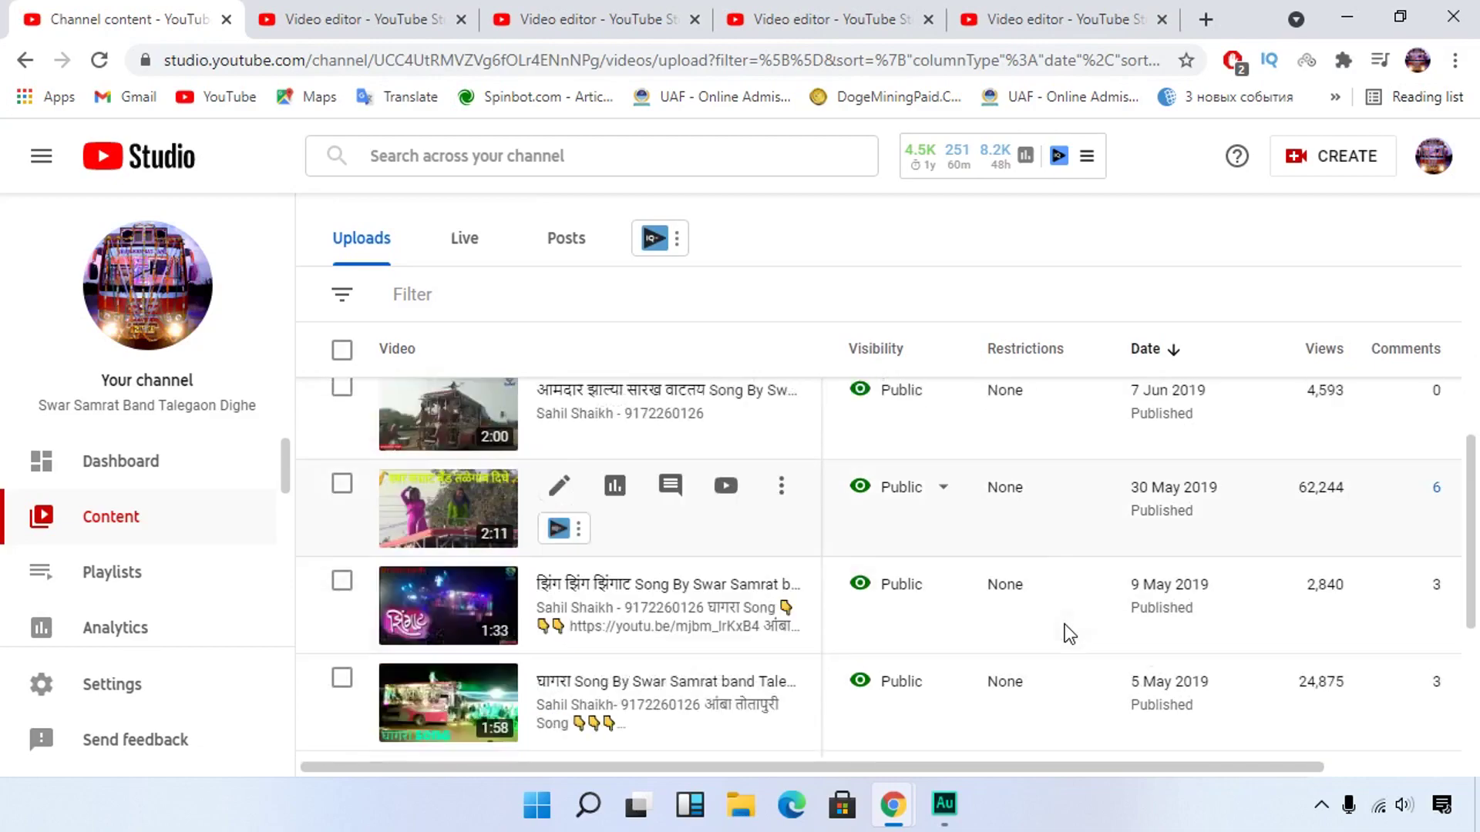
{"action": "scroll", "coordinate": [1070, 608], "scroll_direction": "down", "scroll_amount": 3}
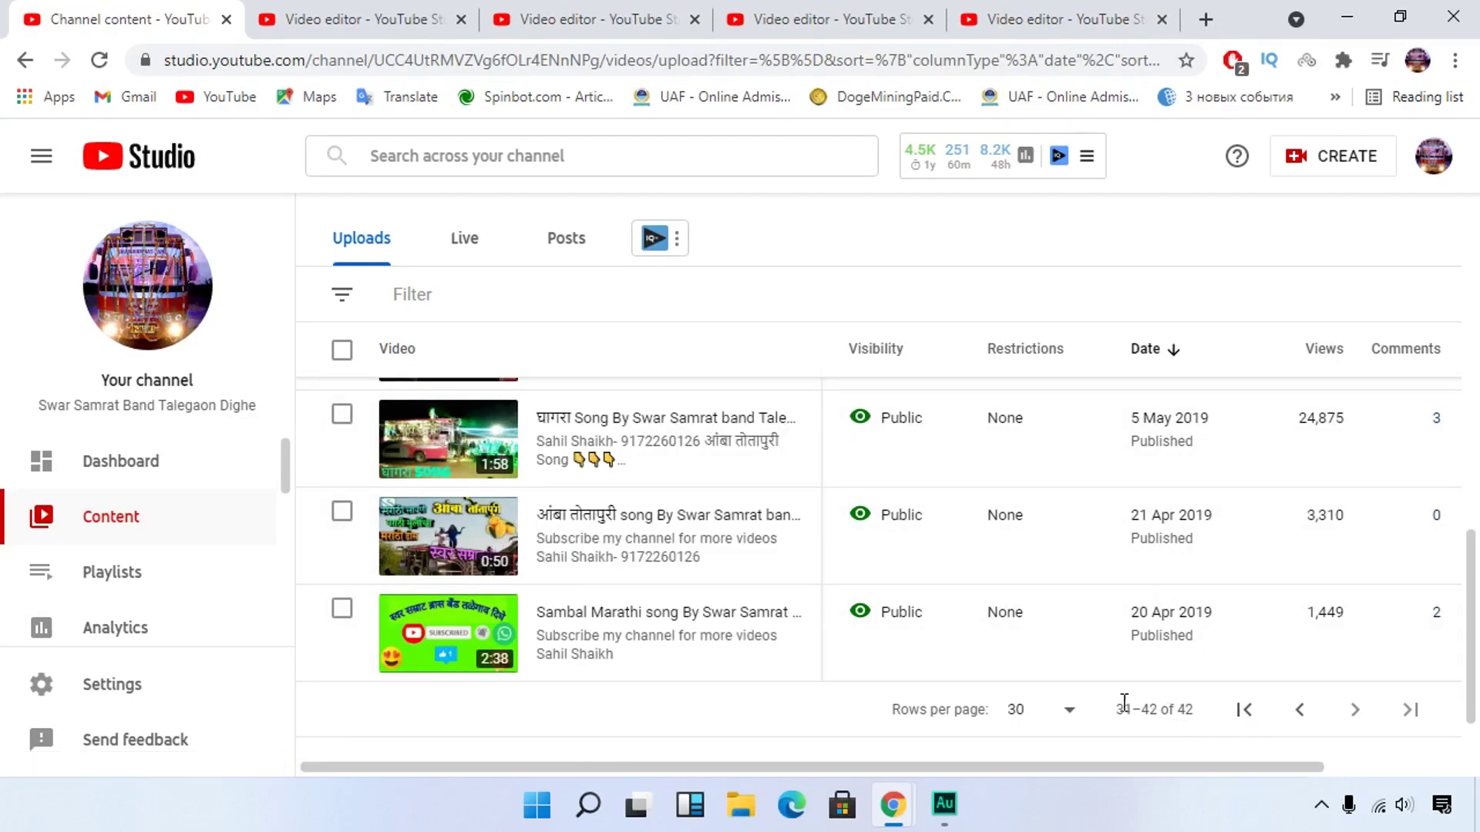
{"action": "scroll", "coordinate": [1116, 701], "scroll_direction": "up", "scroll_amount": 15}
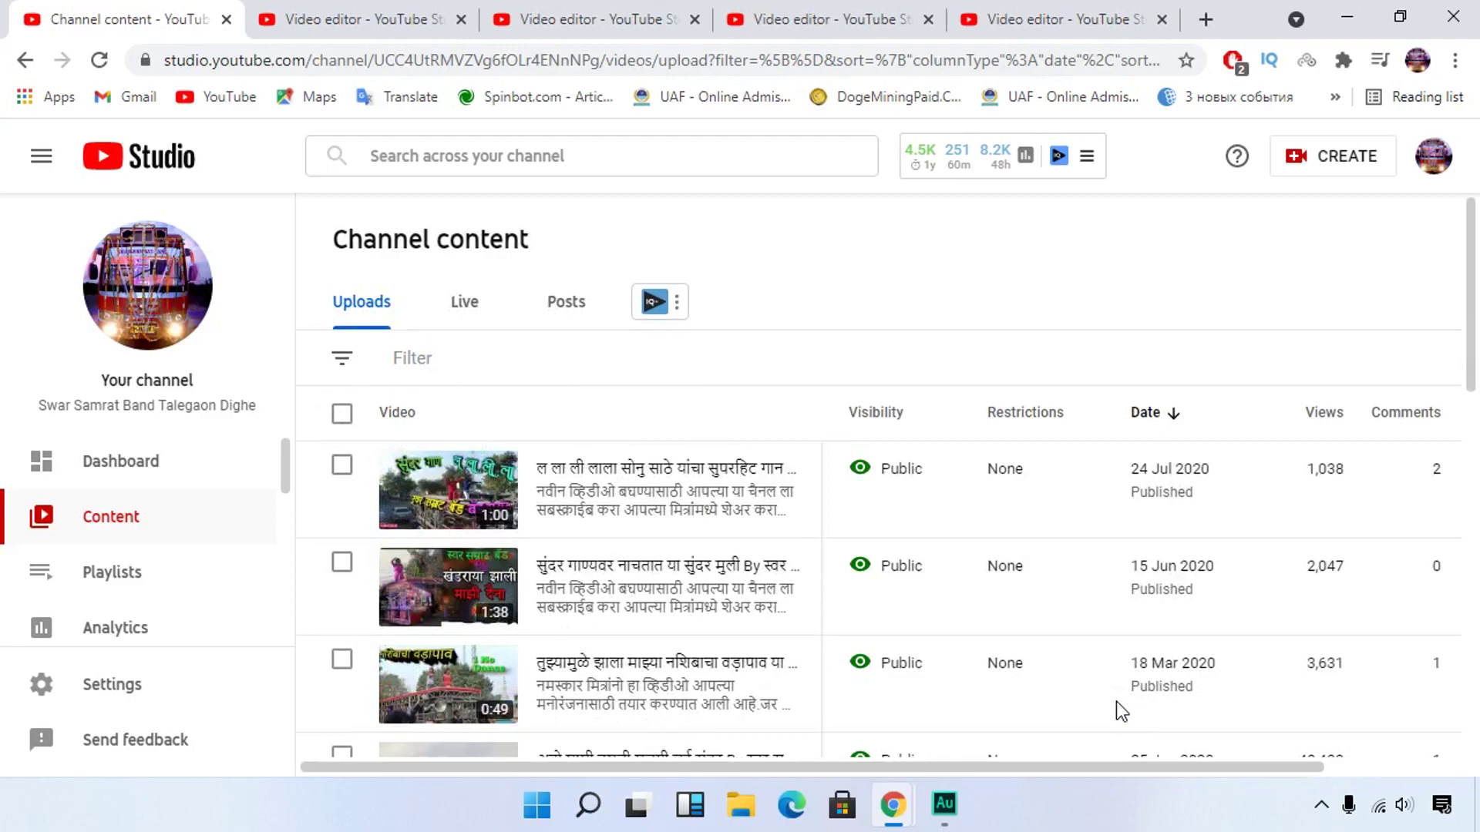